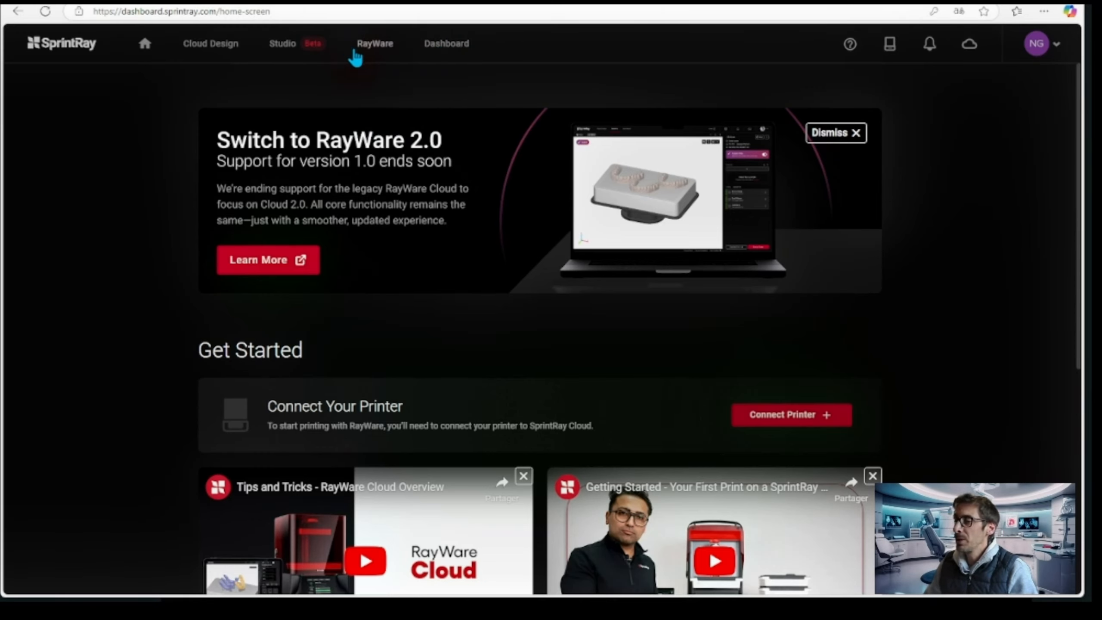
# Start a new RayWare print job with Crown & Bridge as the indication
pyautogui.click(381, 51)
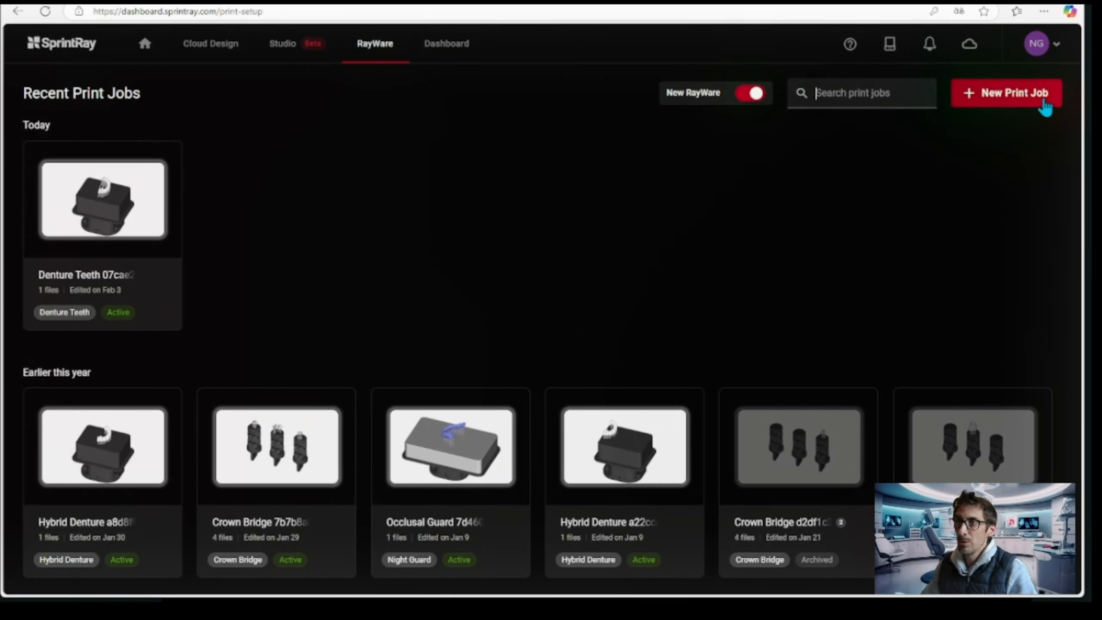
pyautogui.click(1007, 105)
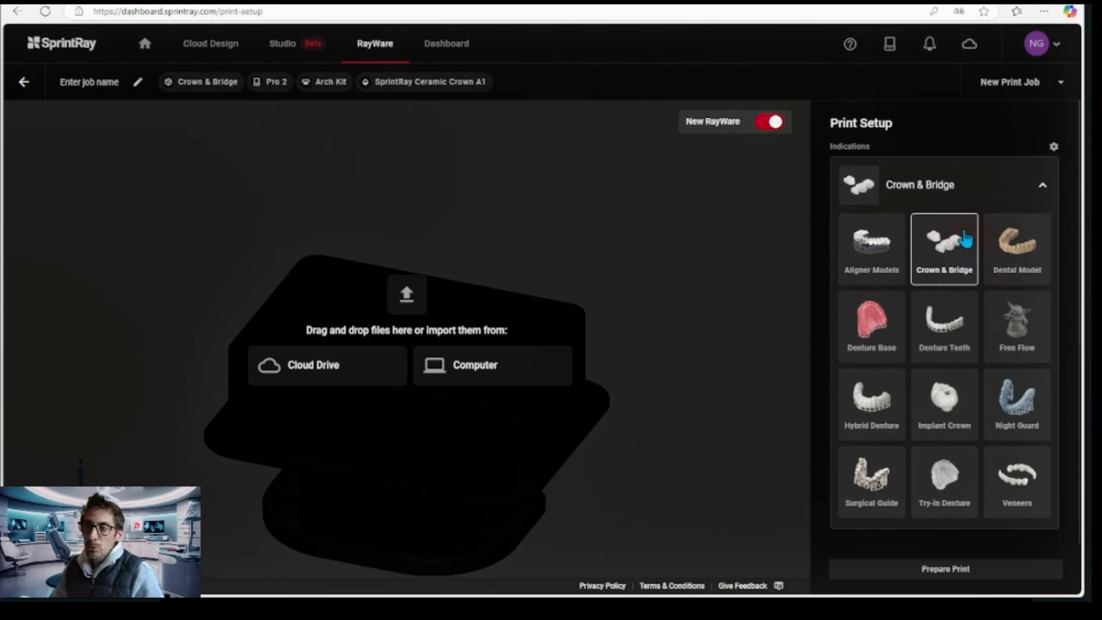
pyautogui.click(948, 263)
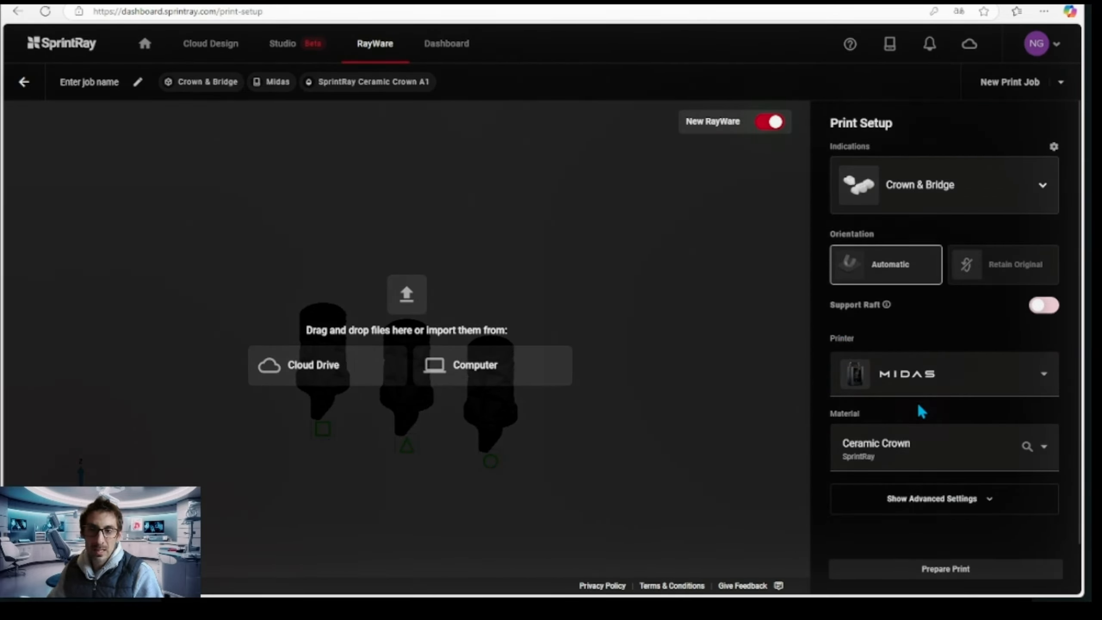
# Choose the Pro 2 virtual printer and the Arch Kit build platform for the print job
pyautogui.click(1044, 376)
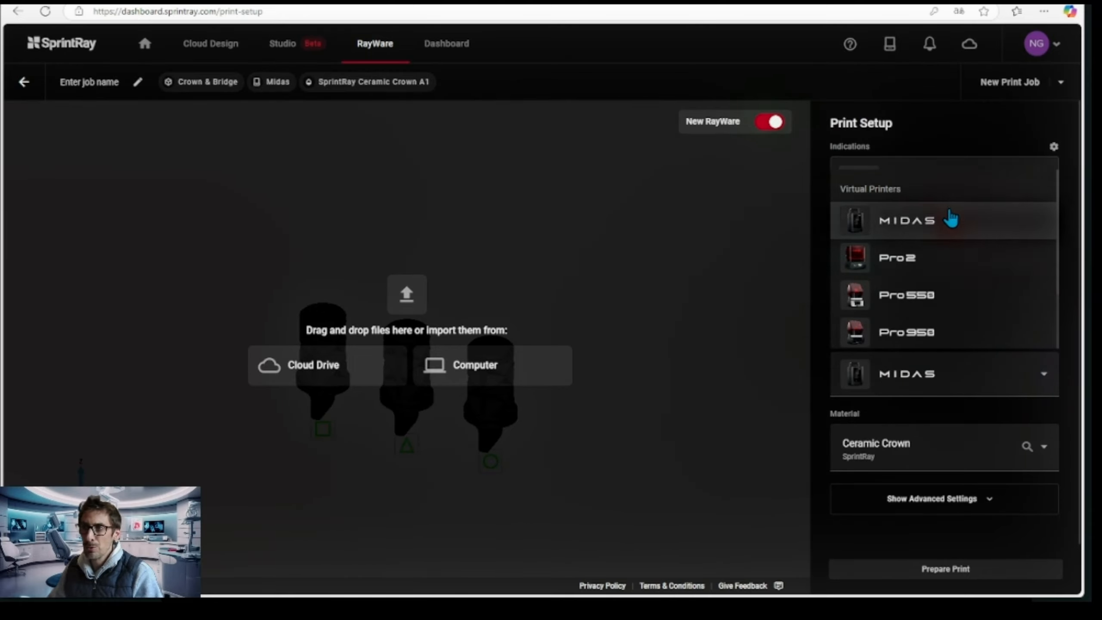
pyautogui.scroll(-2, 947, 258)
pyautogui.scroll(2, 945, 260)
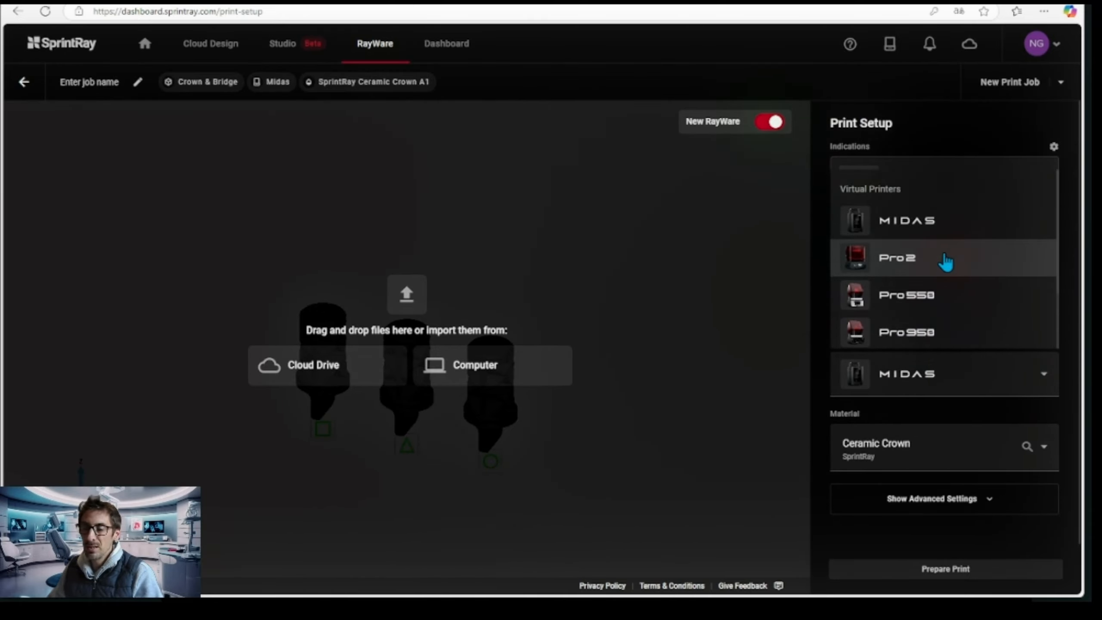
pyautogui.click(896, 268)
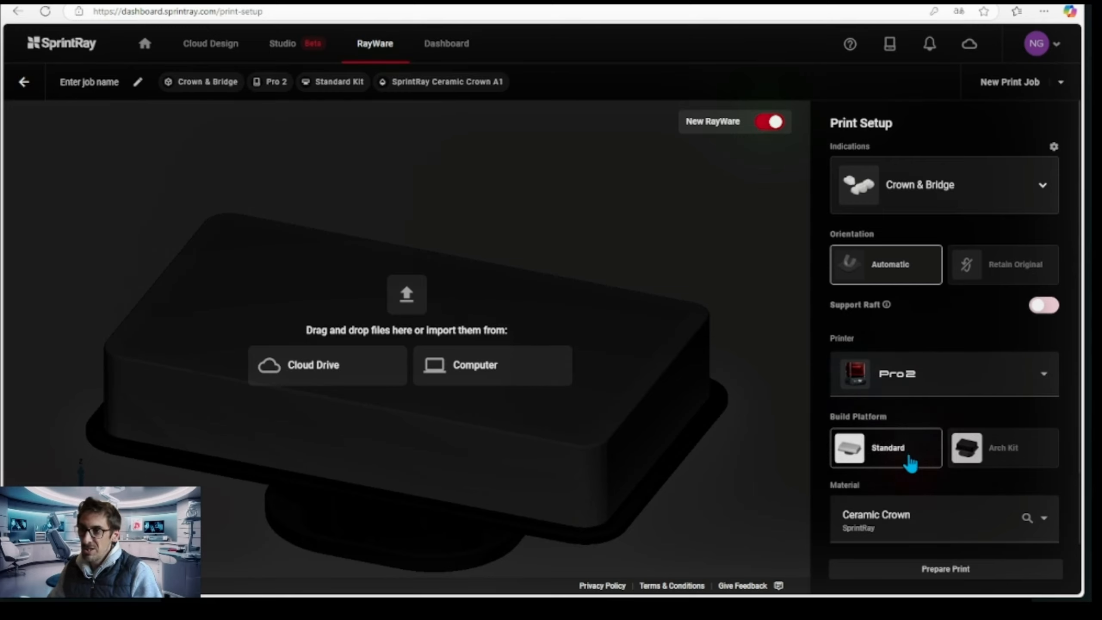
pyautogui.click(969, 457)
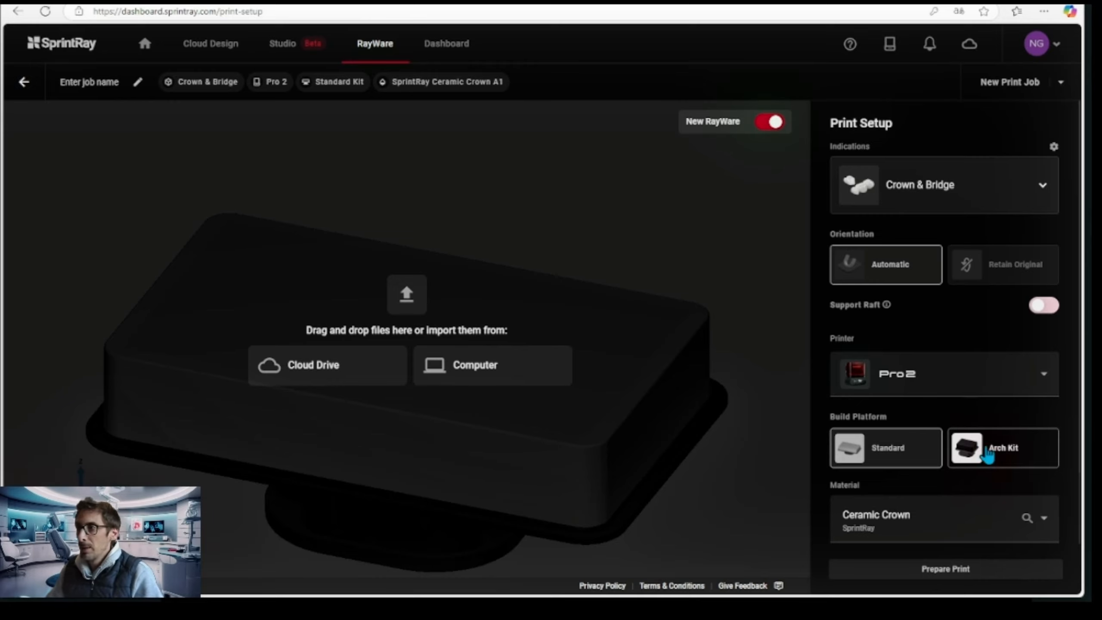
pyautogui.click(1014, 462)
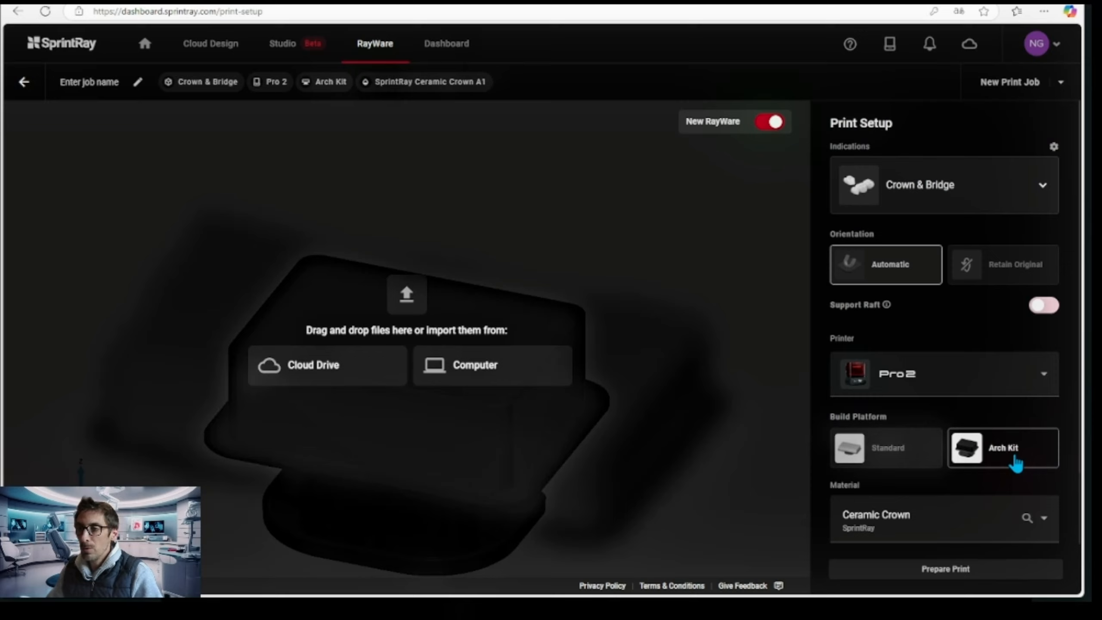
# Set the print material to SprintRay Ceramic Crown and its shade to A2
pyautogui.scroll(-3, 1015, 461)
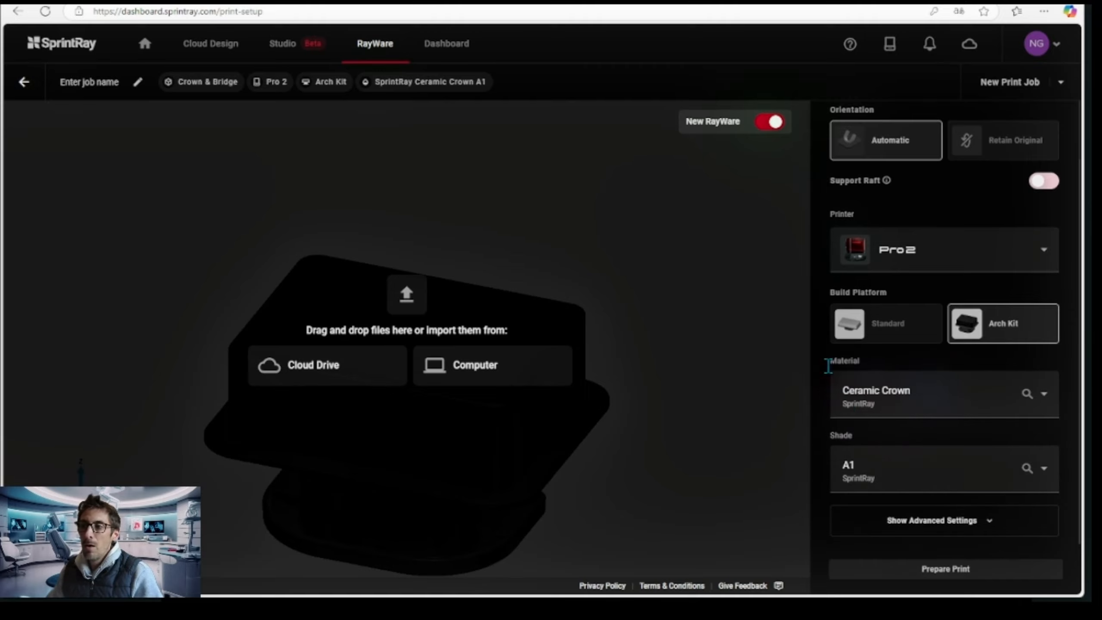
pyautogui.click(1045, 402)
pyautogui.scroll(-5, 1002, 382)
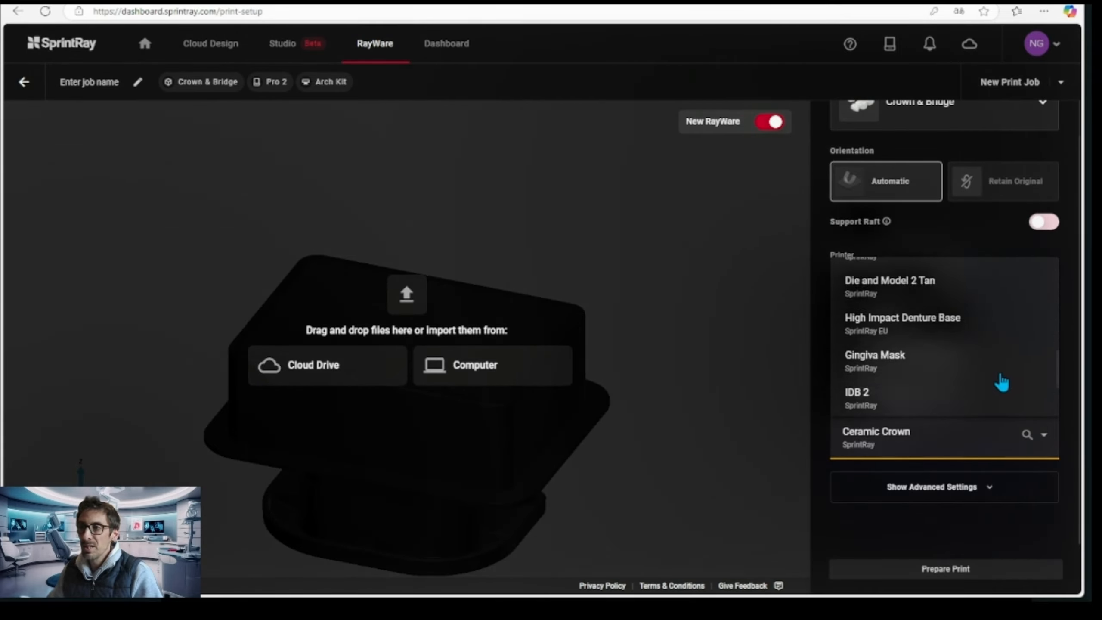
pyautogui.scroll(10, 1001, 382)
pyautogui.scroll(-2, 907, 350)
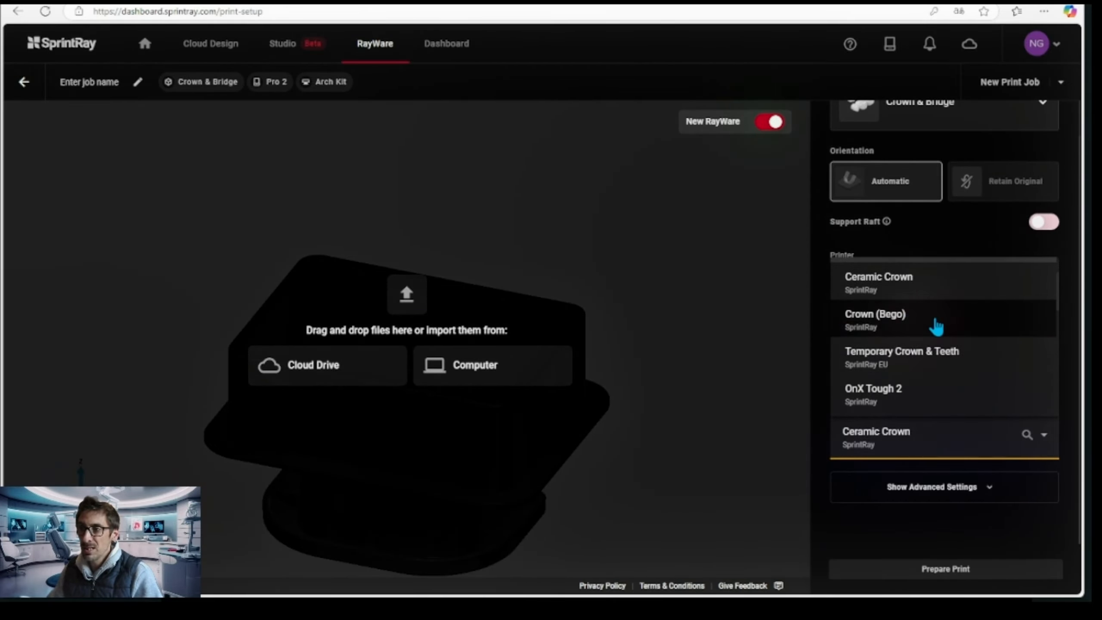
pyautogui.scroll(2, 912, 312)
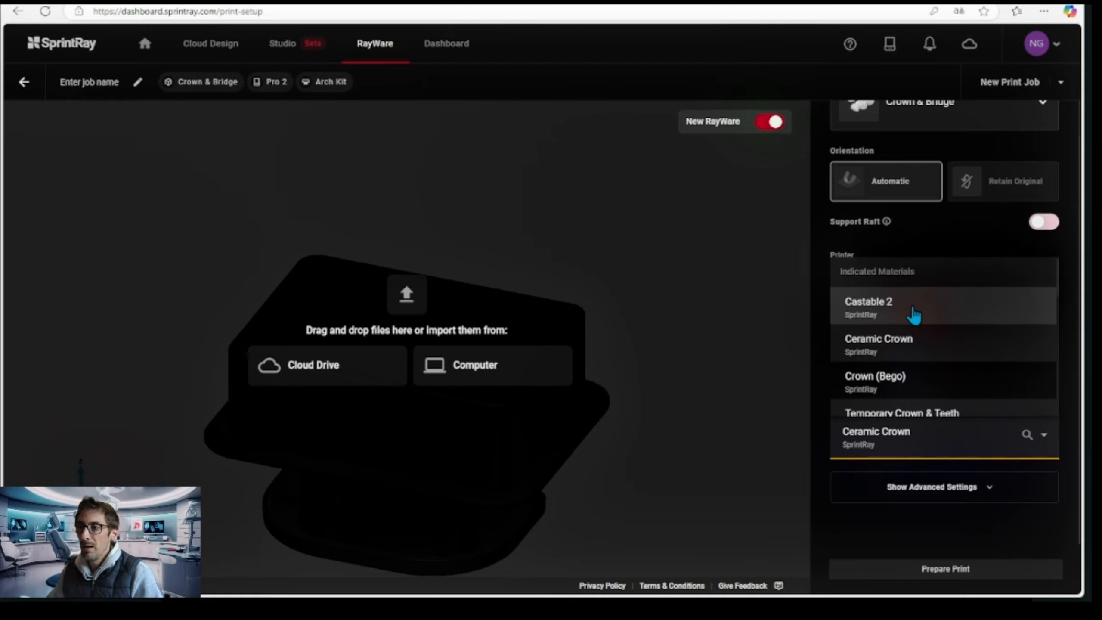
pyautogui.click(878, 345)
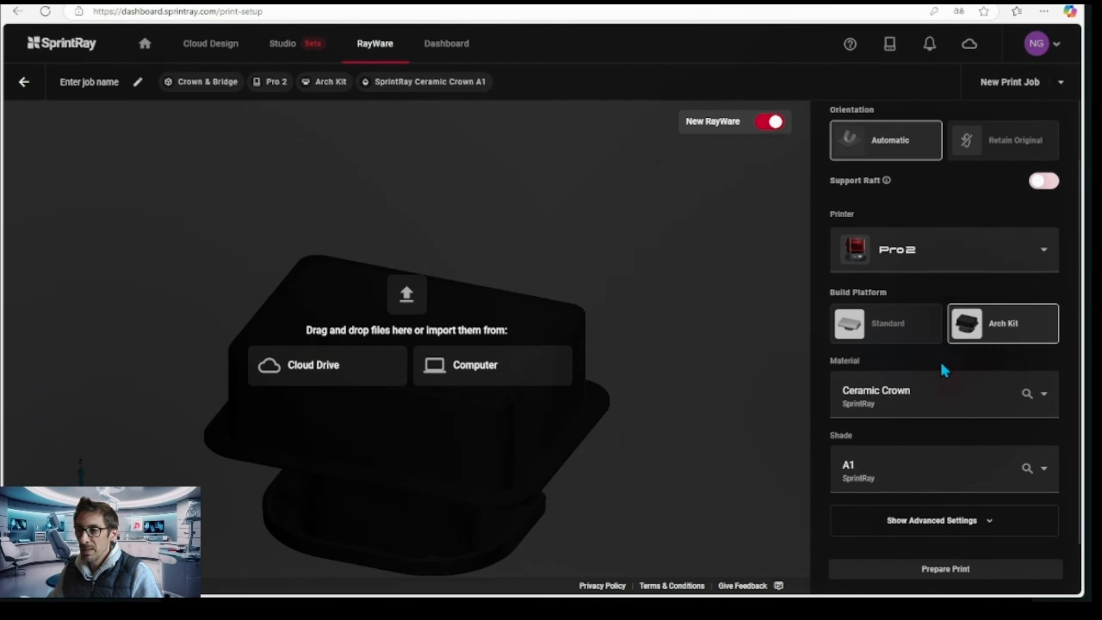
pyautogui.scroll(-1, 941, 364)
pyautogui.click(937, 445)
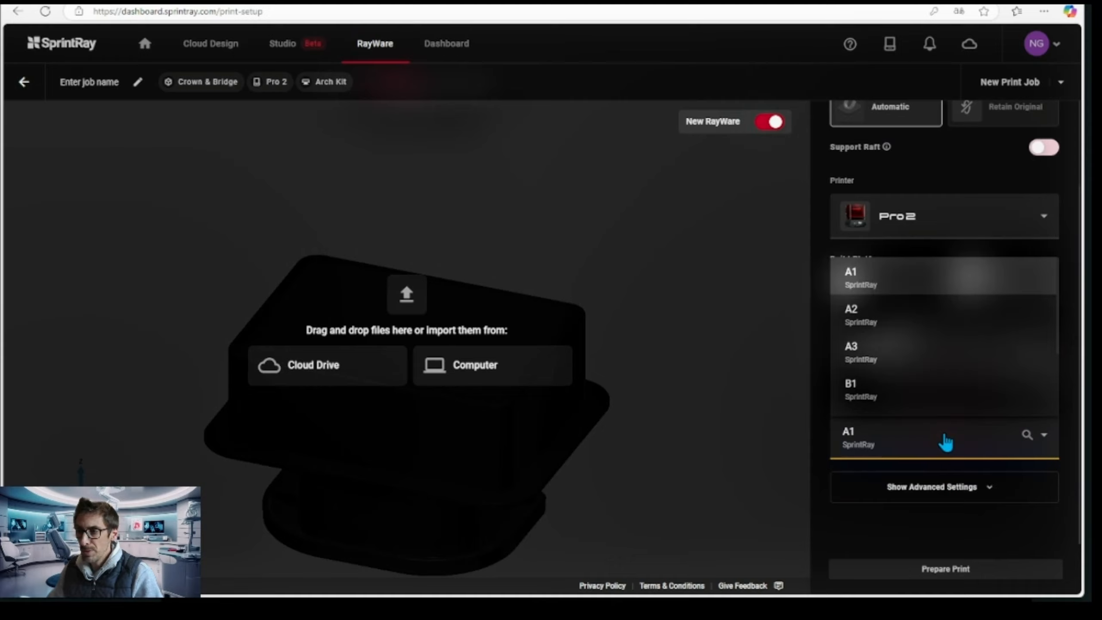
pyautogui.click(885, 322)
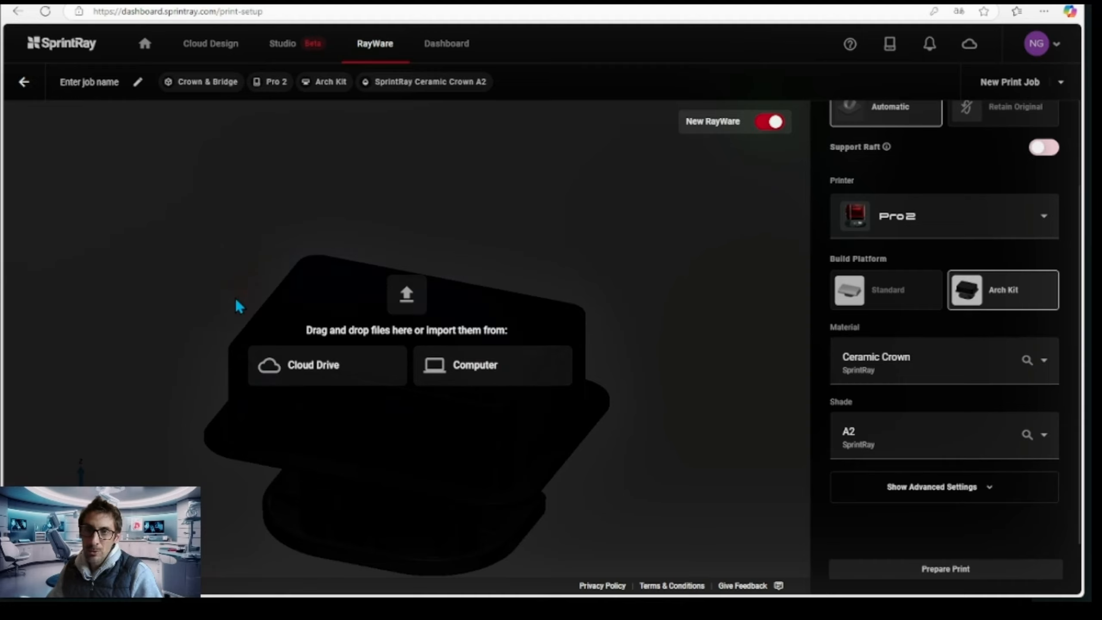
pyautogui.click(488, 374)
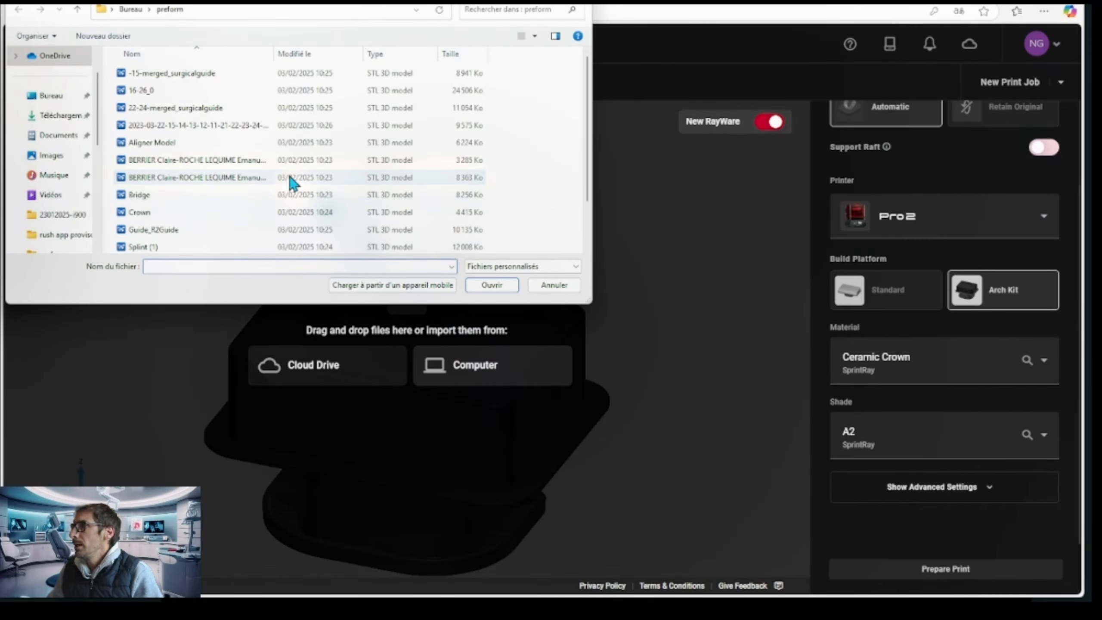
pyautogui.doubleClick(187, 130)
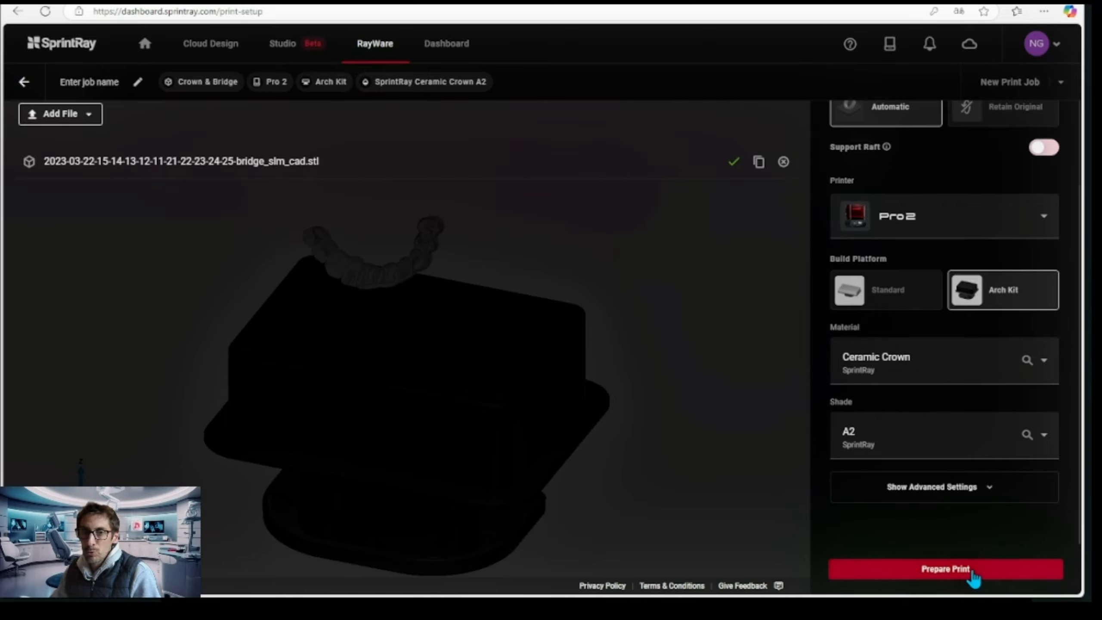
pyautogui.click(949, 570)
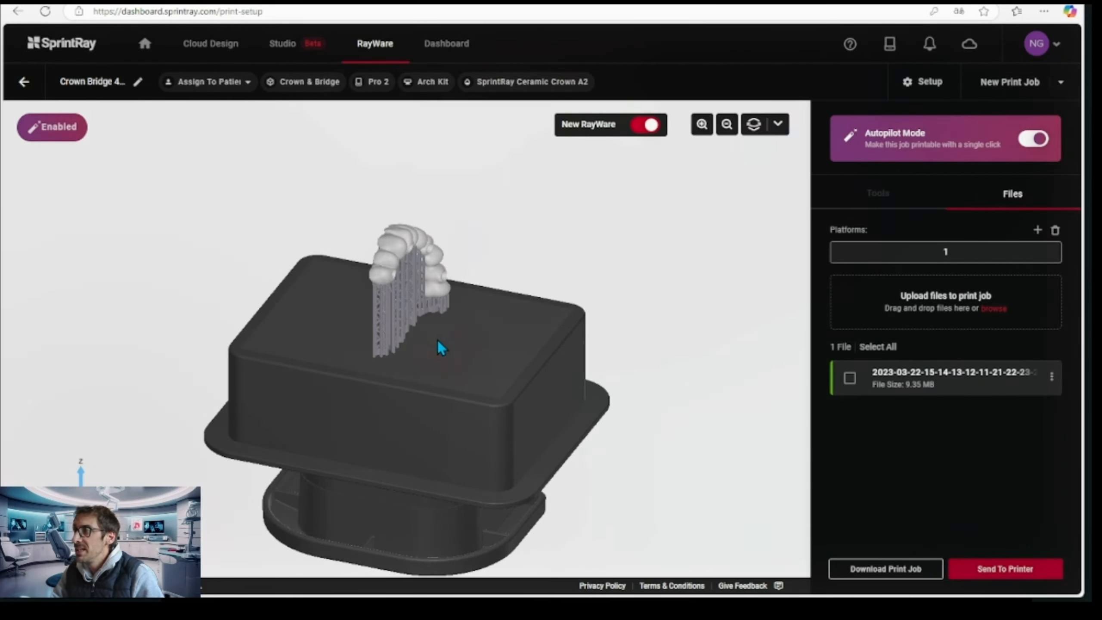
# Turn off Autopilot Mode and select the bridge on the build platform for orientation editing
pyautogui.moveTo(440, 347); pyautogui.dragTo(542, 369)
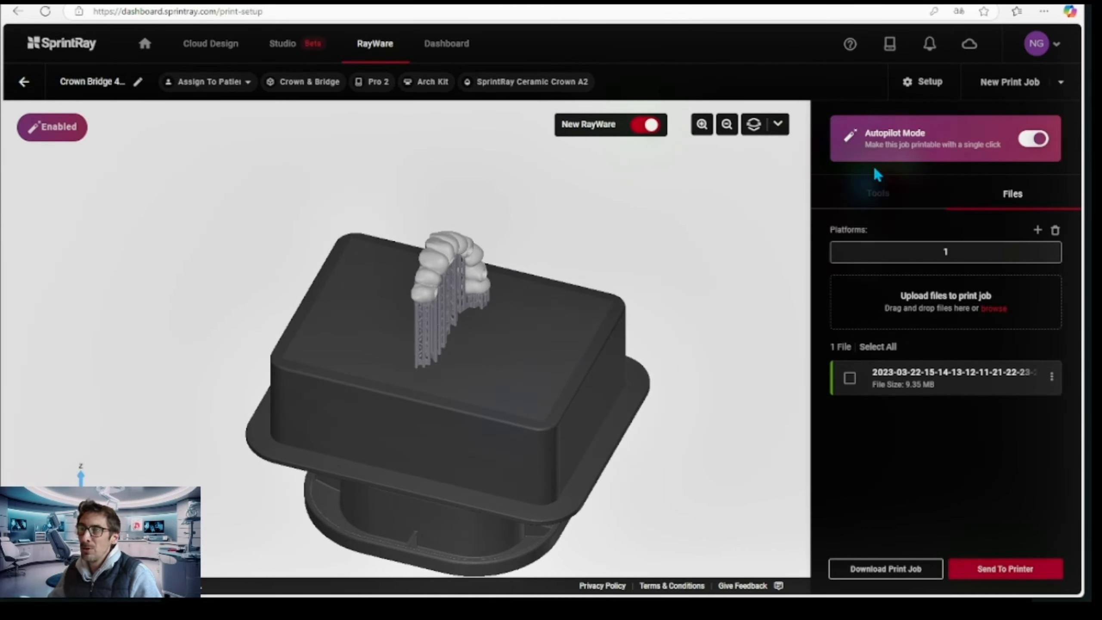
pyautogui.click(1032, 147)
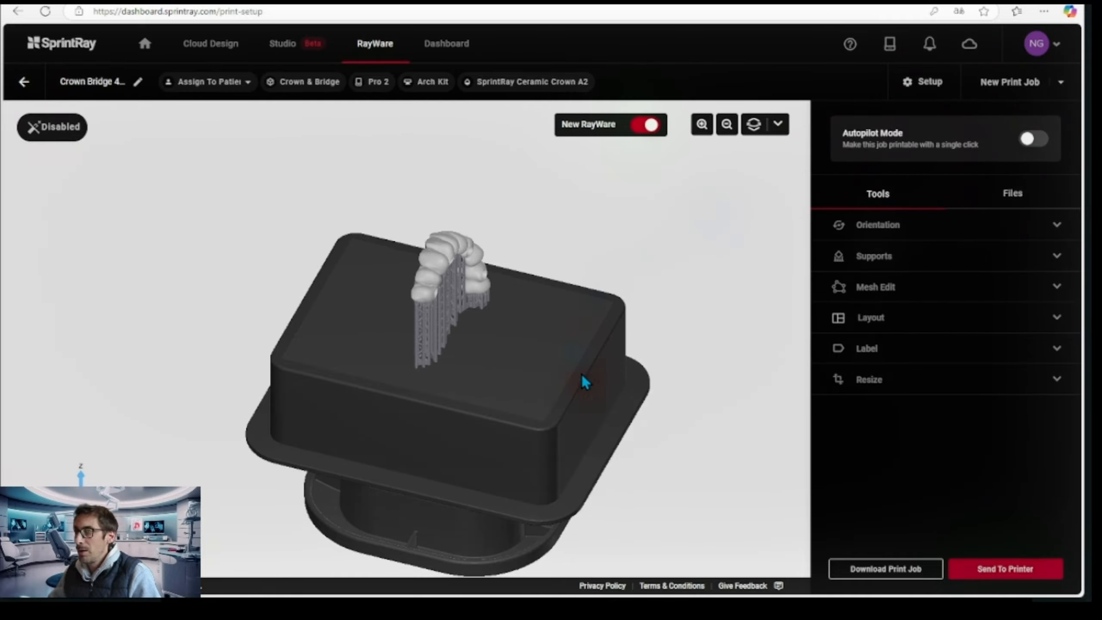
pyautogui.moveTo(504, 407); pyautogui.dragTo(444, 257)
pyautogui.click(444, 256)
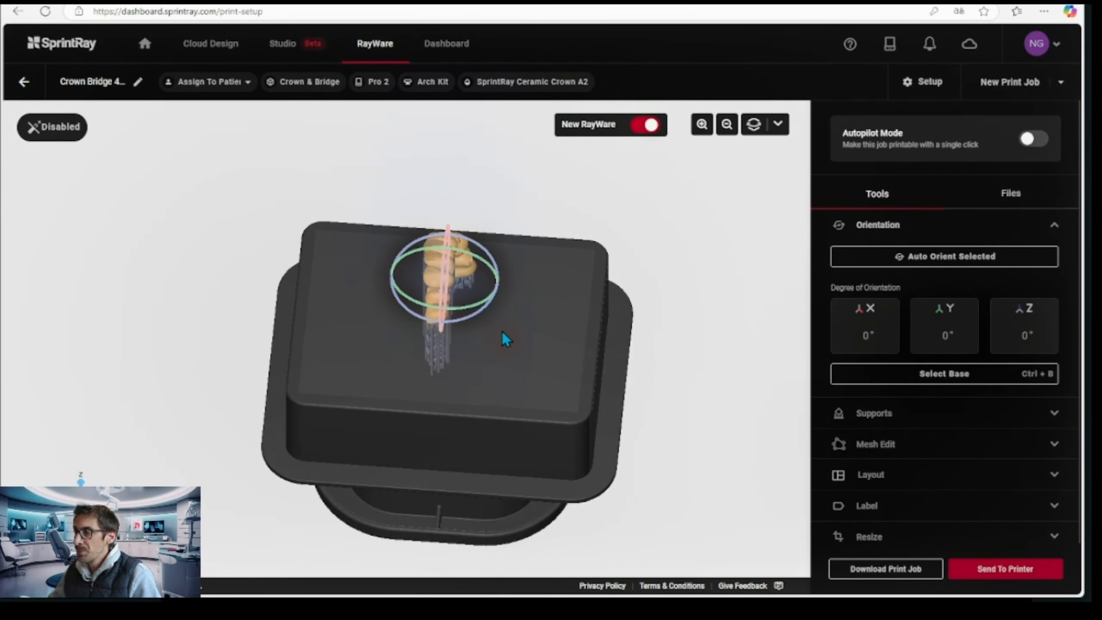
# Rotate the bridge freehand from its upright position to lie nearly flat above the build platform, with the screw-access holes facing up
pyautogui.moveTo(525, 381); pyautogui.dragTo(515, 343)
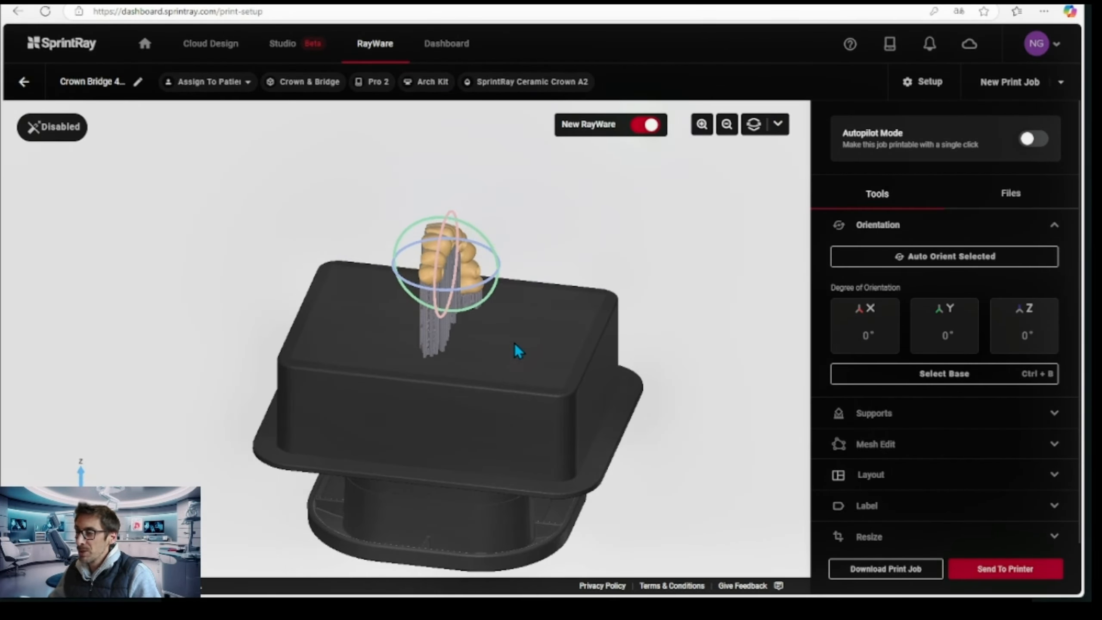
pyautogui.scroll(3, 463, 261)
pyautogui.scroll(-3, 463, 262)
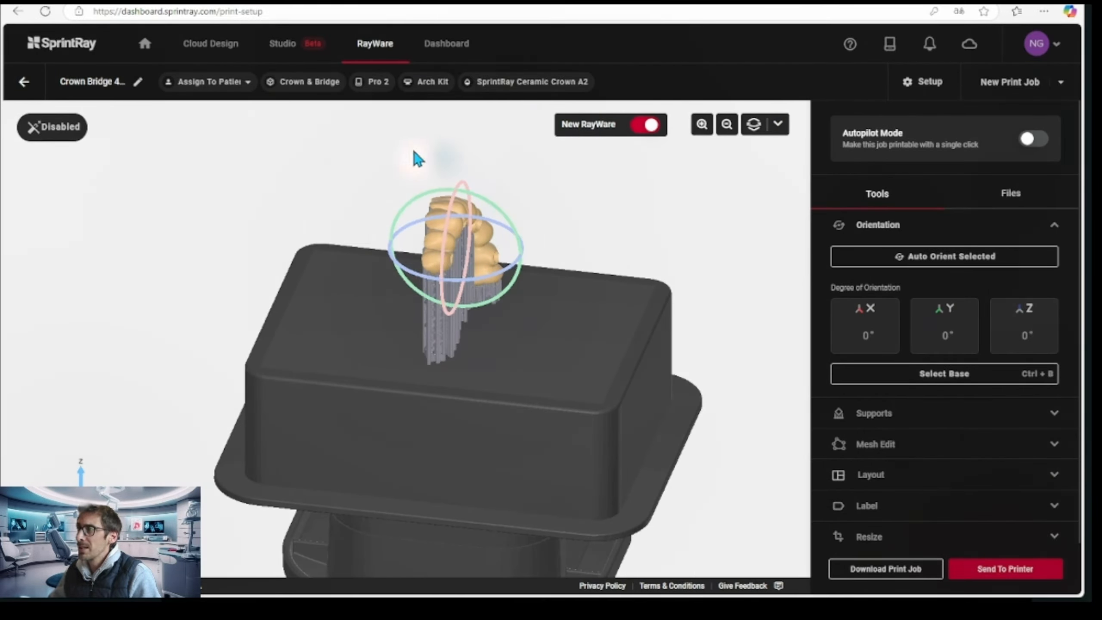
pyautogui.moveTo(437, 201); pyautogui.dragTo(430, 311)
pyautogui.moveTo(560, 352); pyautogui.dragTo(423, 384)
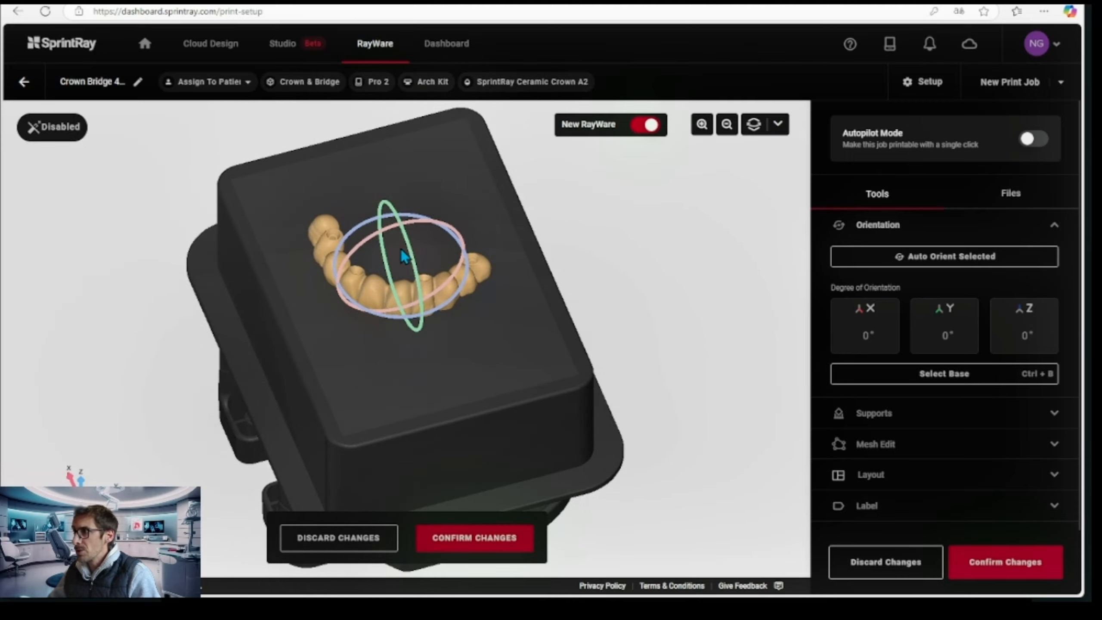
pyautogui.moveTo(410, 247); pyautogui.dragTo(401, 324)
pyautogui.moveTo(530, 360); pyautogui.dragTo(358, 328)
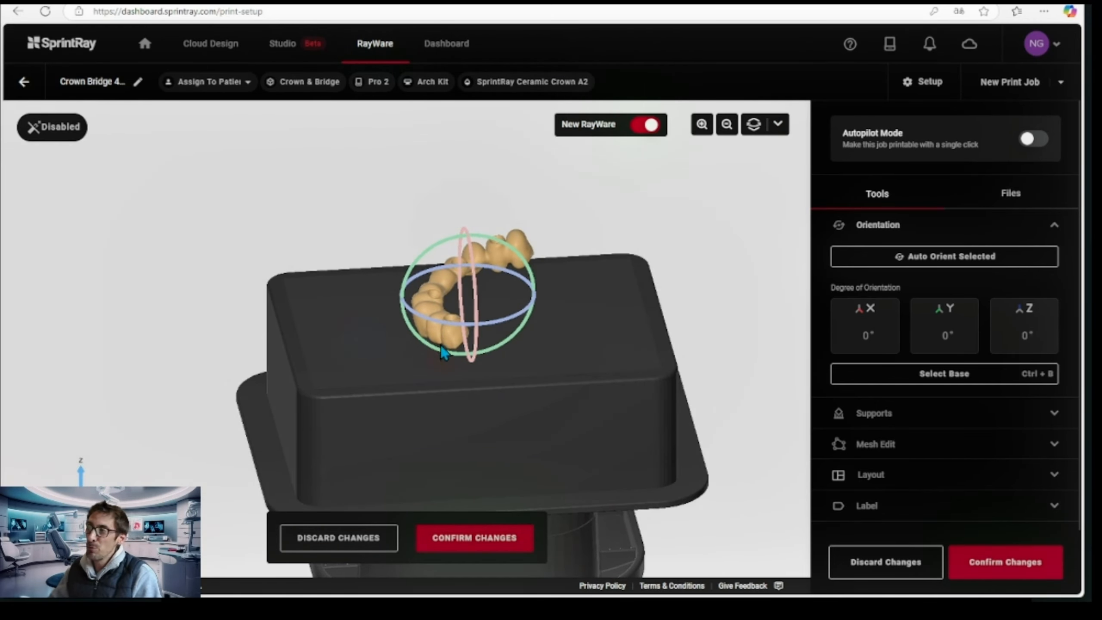
pyautogui.moveTo(567, 350); pyautogui.dragTo(561, 391)
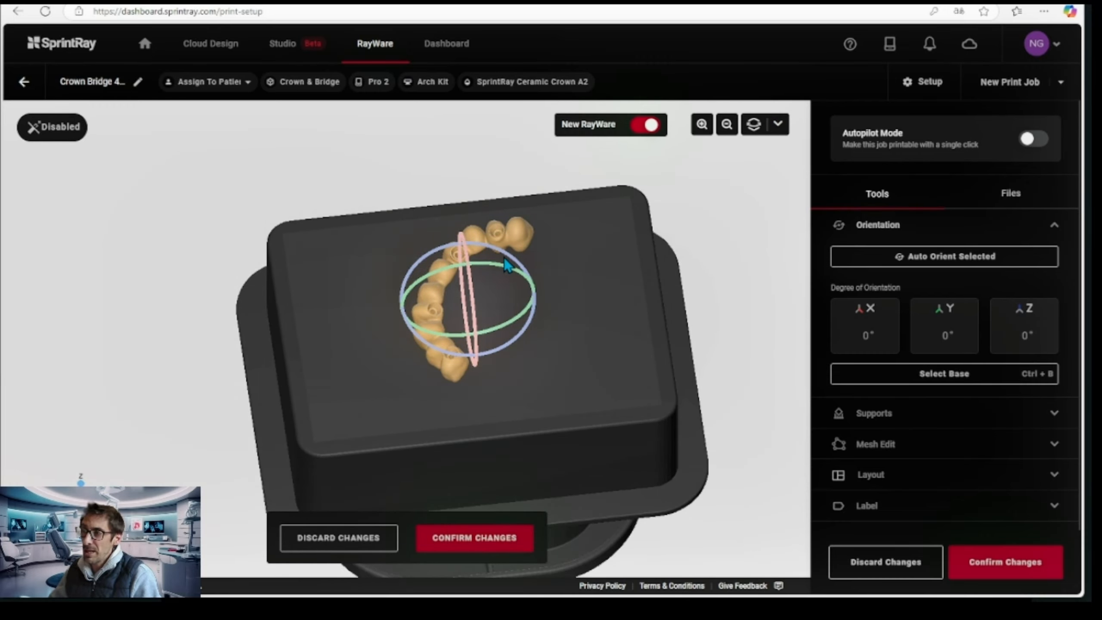
pyautogui.moveTo(556, 385); pyautogui.dragTo(434, 391)
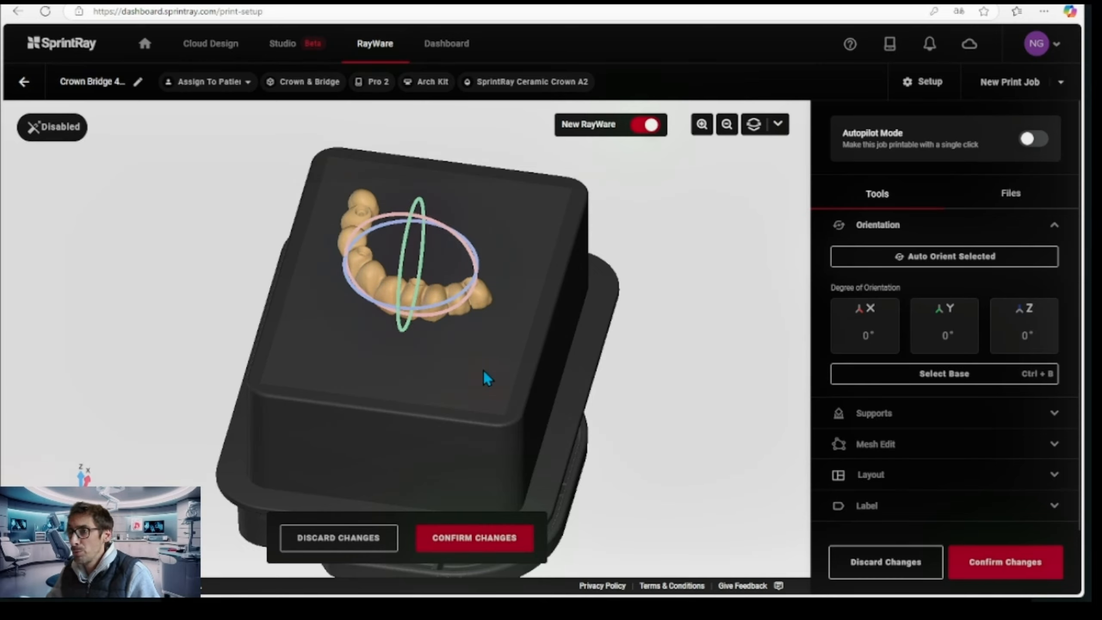
pyautogui.moveTo(503, 390); pyautogui.dragTo(399, 363)
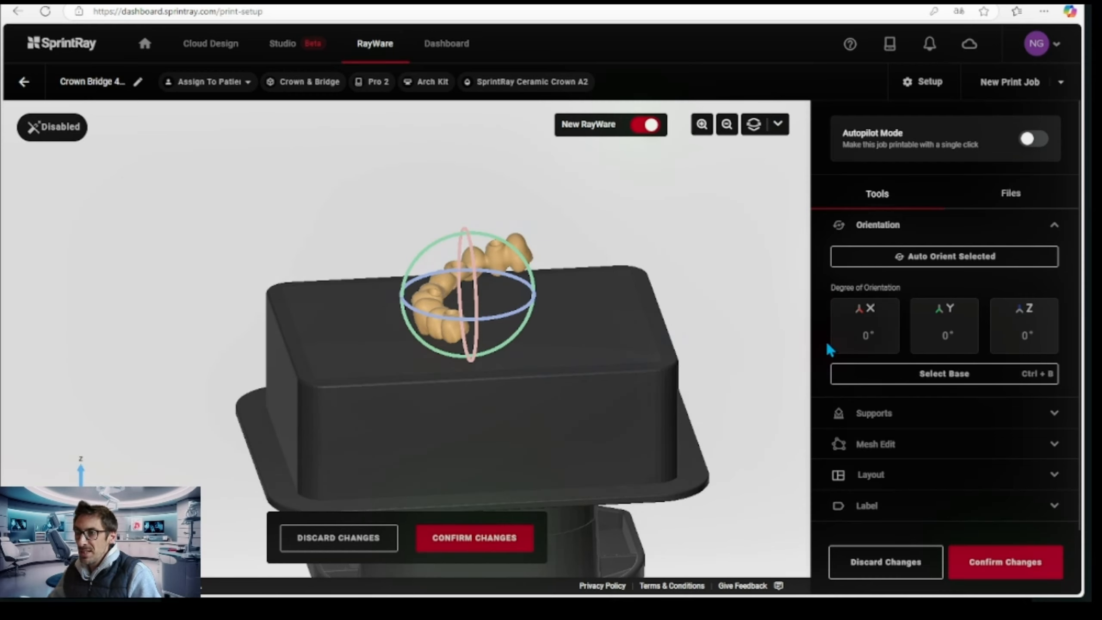
# Review the support style and raft base options, and confirm the bridge's orientation changes with Balance supports and the Road raft base
pyautogui.click(873, 414)
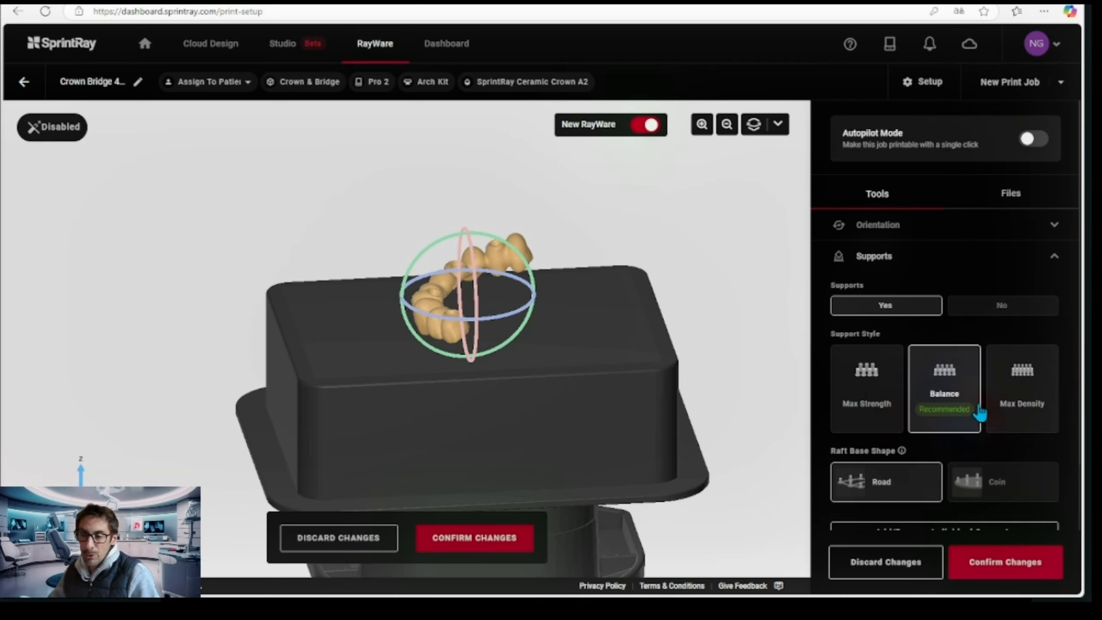
pyautogui.scroll(-2, 934, 398)
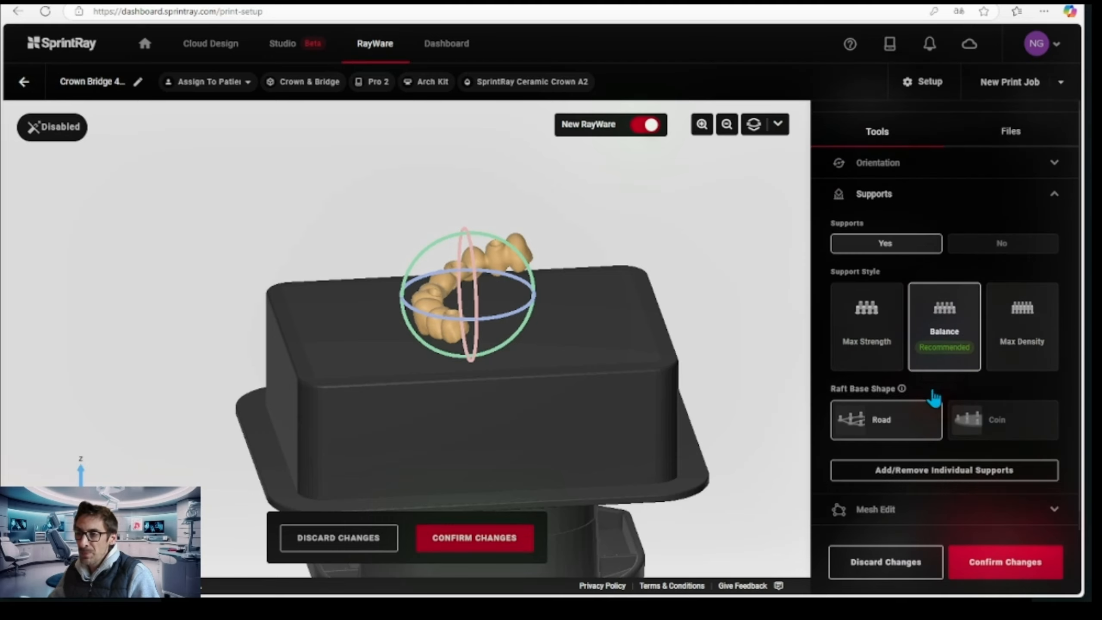
pyautogui.scroll(-2, 934, 395)
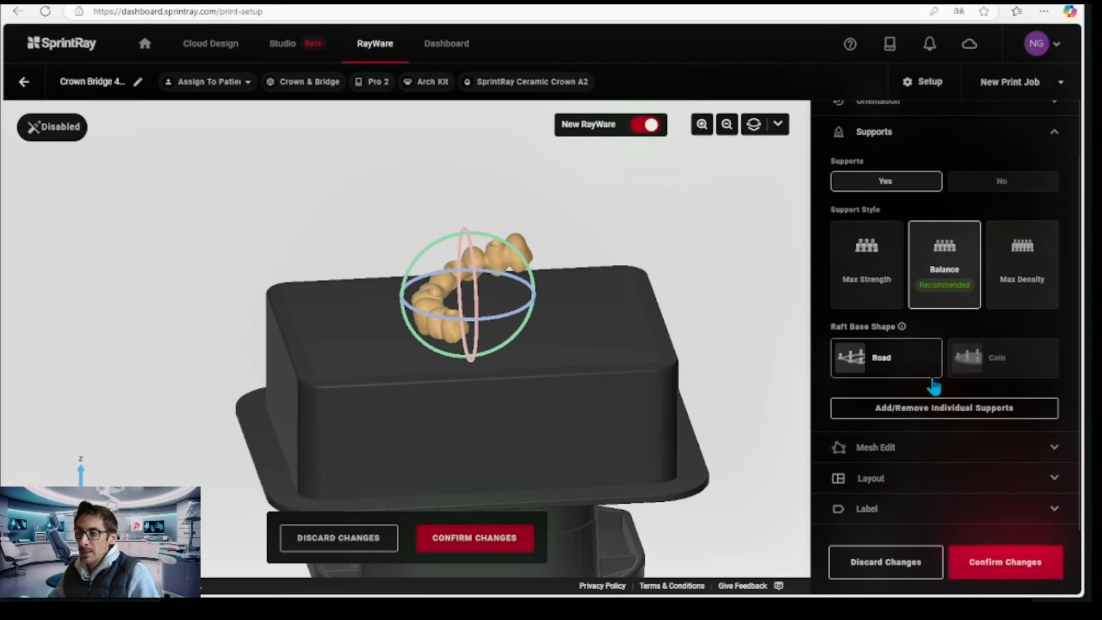
pyautogui.click(476, 538)
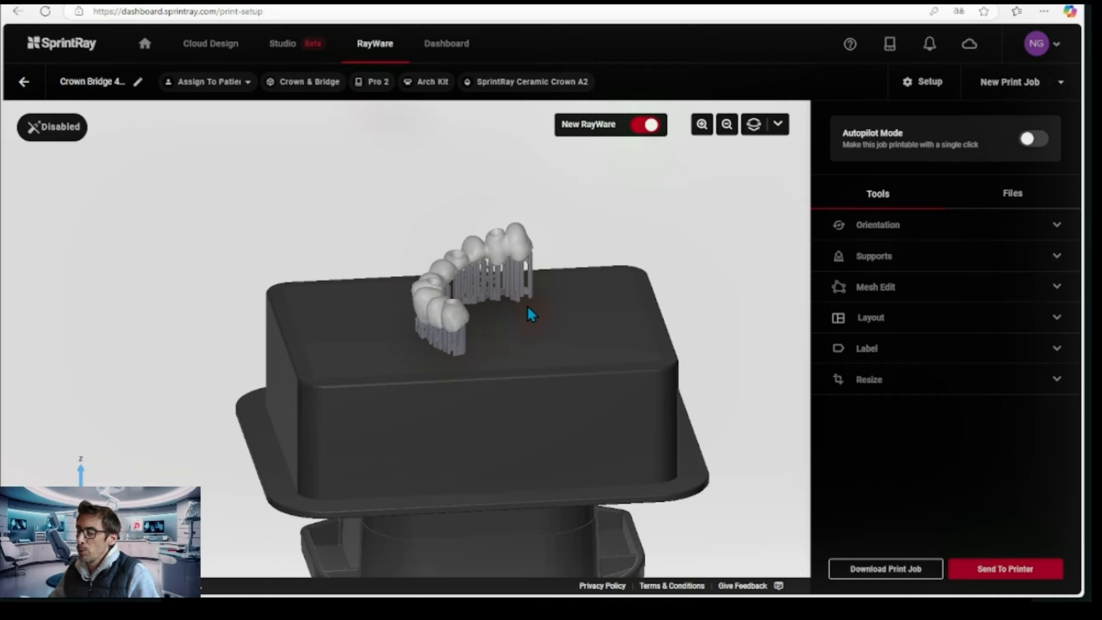
# Open the Mesh Edit tools for the bridge and inspect the supported arch from above
pyautogui.moveTo(644, 321); pyautogui.dragTo(615, 377)
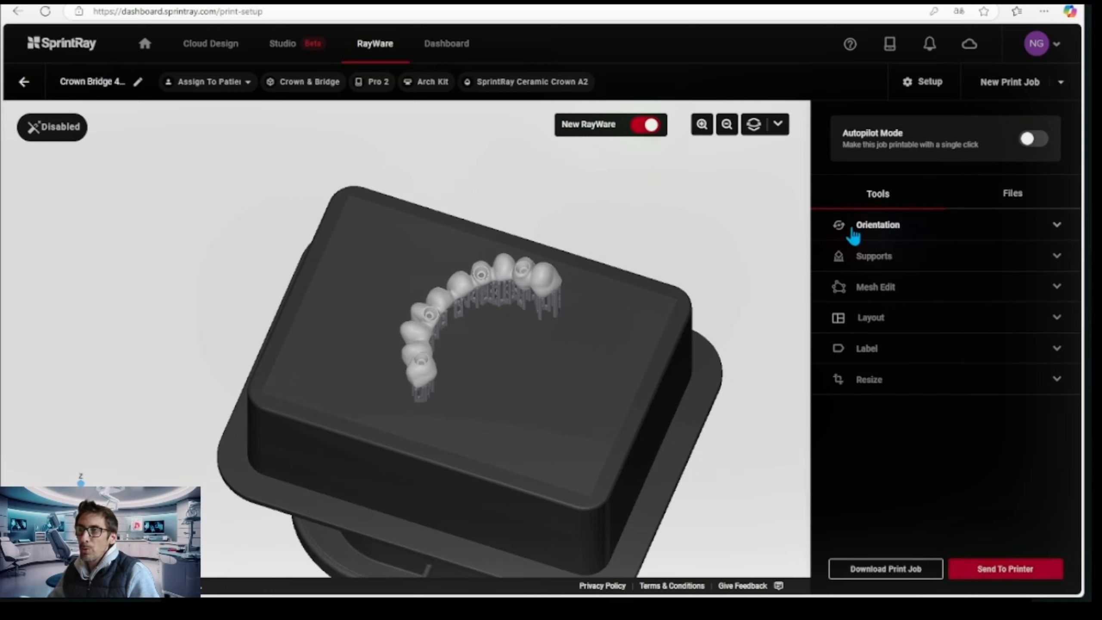
pyautogui.click(887, 294)
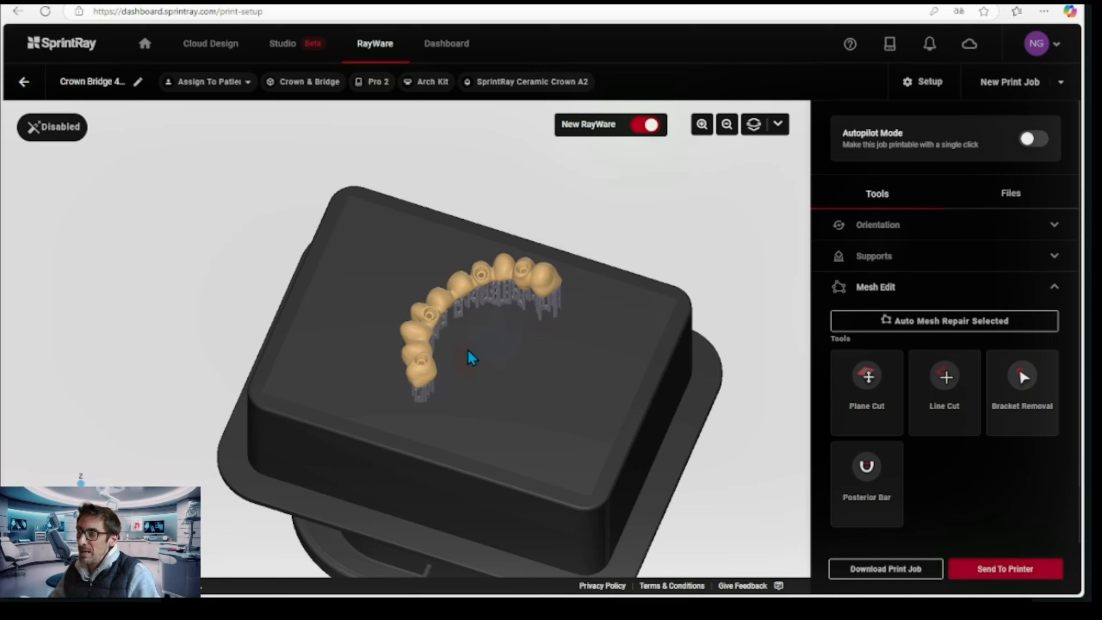
pyautogui.moveTo(517, 389); pyautogui.dragTo(485, 419)
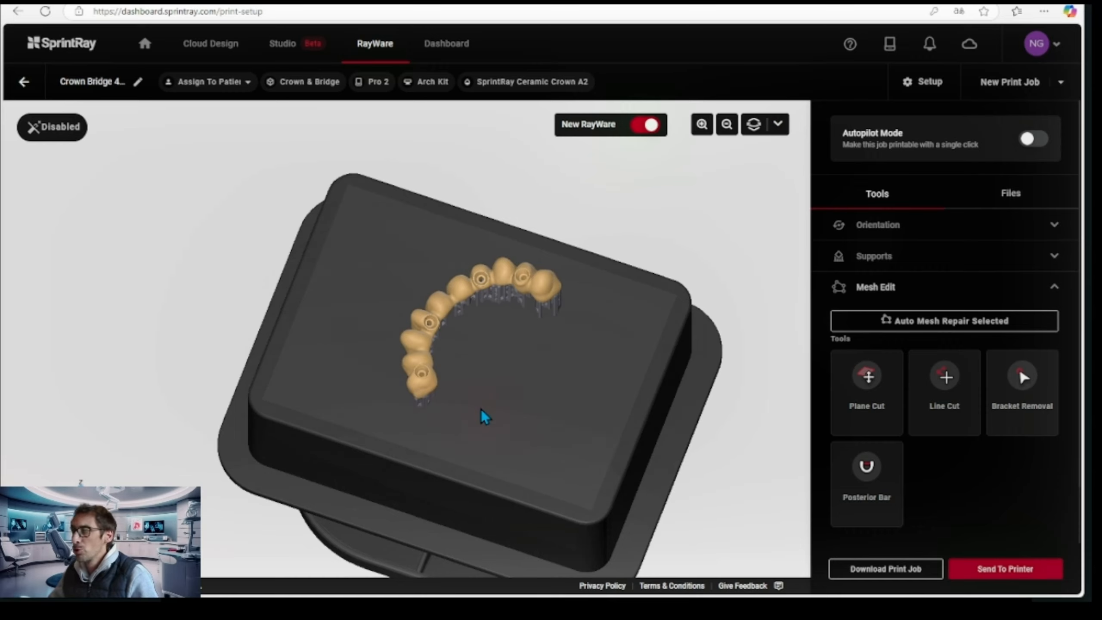
# Add a posterior bar between the two end teeth of the bridge arch and confirm it
pyautogui.moveTo(561, 406); pyautogui.dragTo(538, 397)
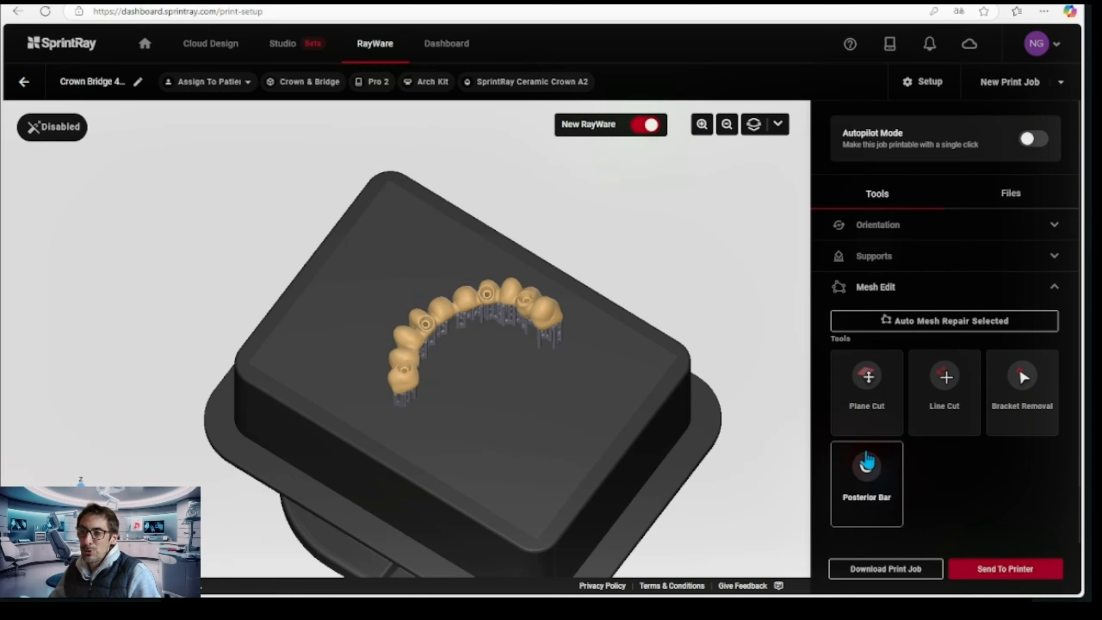
pyautogui.click(871, 477)
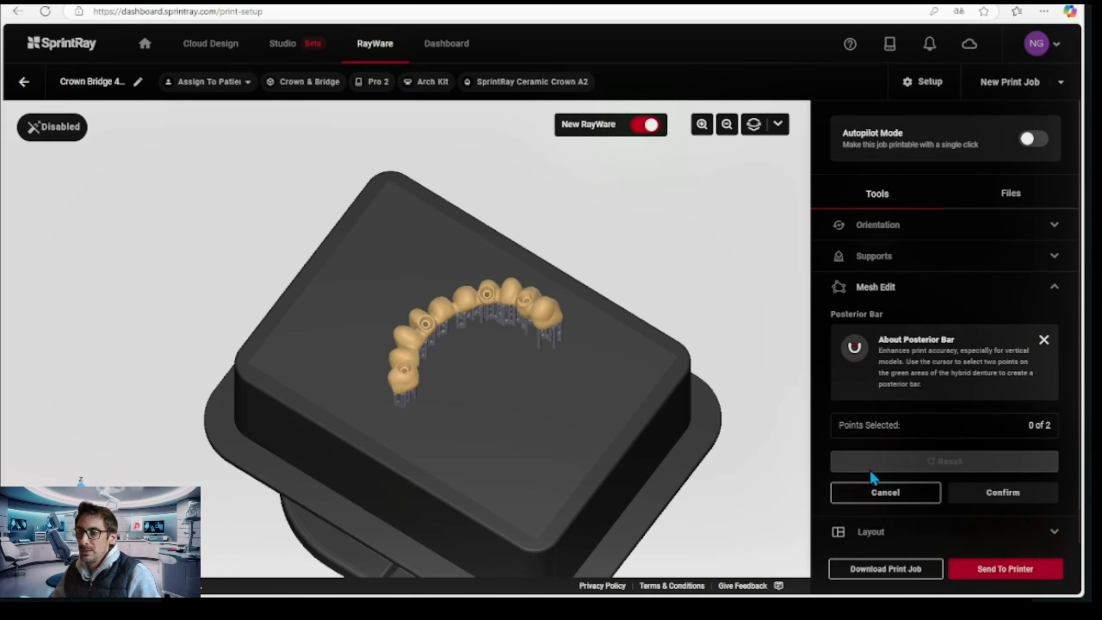
pyautogui.moveTo(484, 397); pyautogui.dragTo(579, 380, button='right')
pyautogui.scroll(4, 309, 315)
pyautogui.click(296, 320)
pyautogui.click(595, 229)
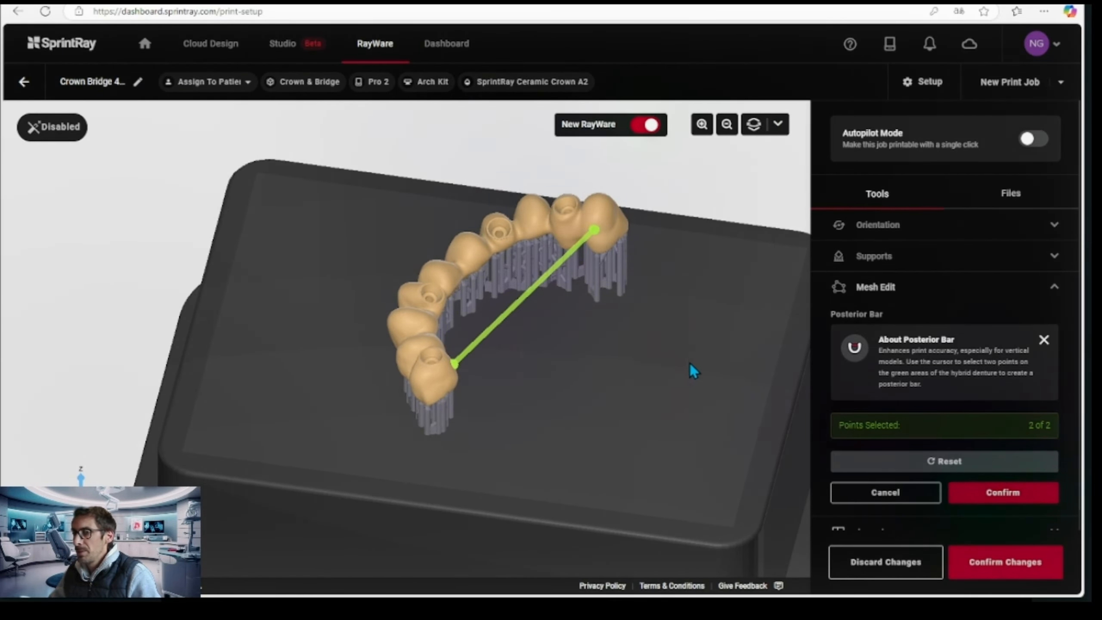
pyautogui.click(1035, 492)
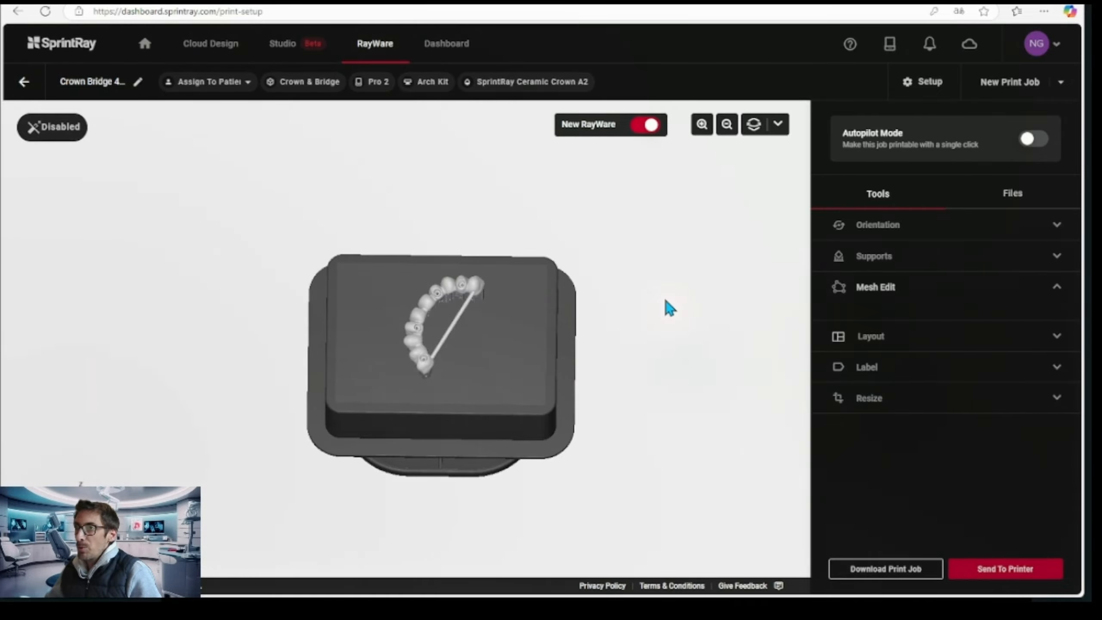
# Review the Layout tools and the Label imprint and scale options, and inspect the bridge with its posterior bar from several angles
pyautogui.moveTo(573, 413); pyautogui.dragTo(482, 432)
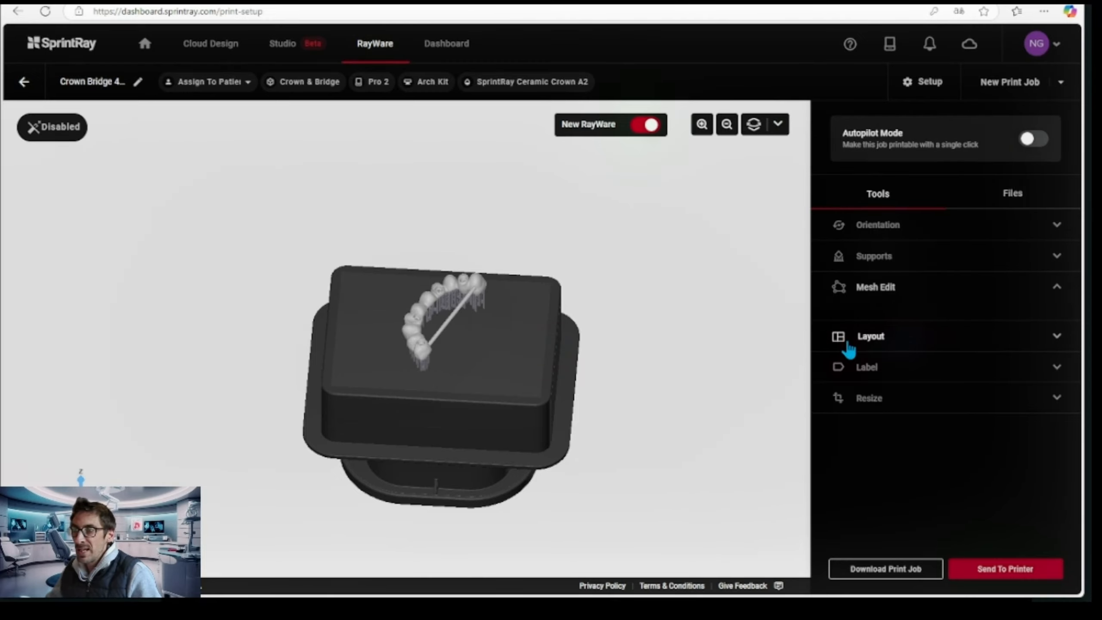
pyautogui.click(1058, 340)
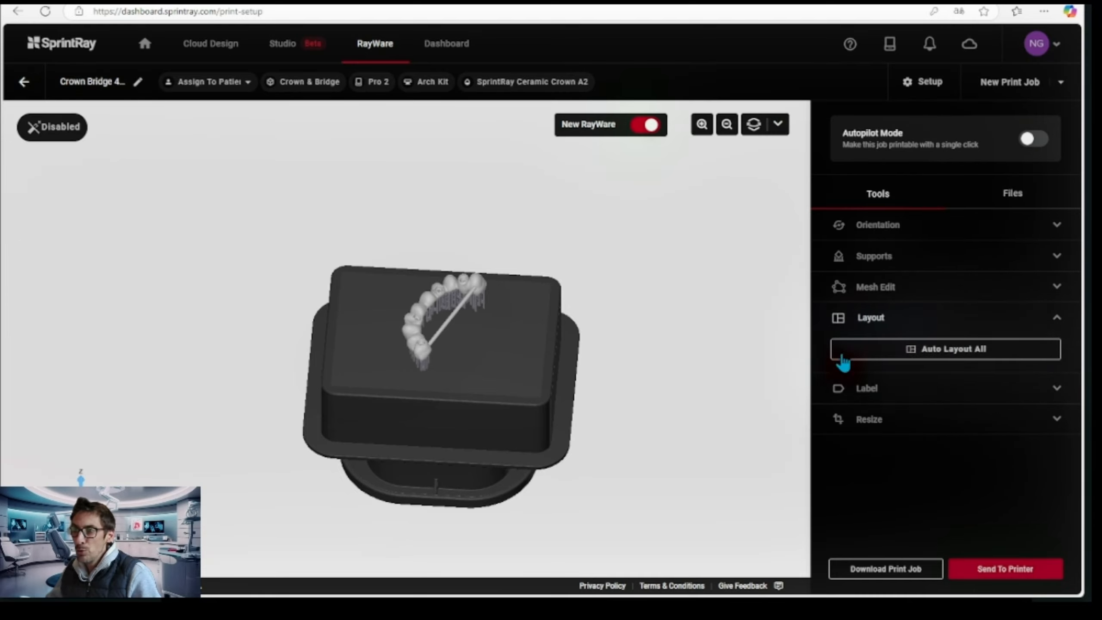
pyautogui.click(1054, 393)
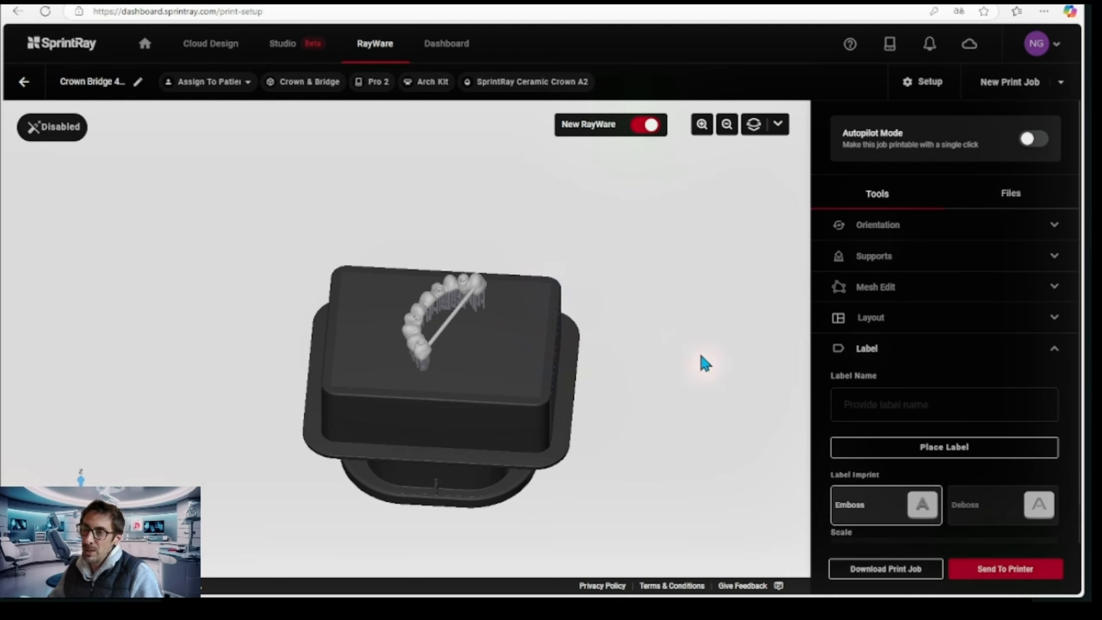
pyautogui.scroll(-3, 910, 434)
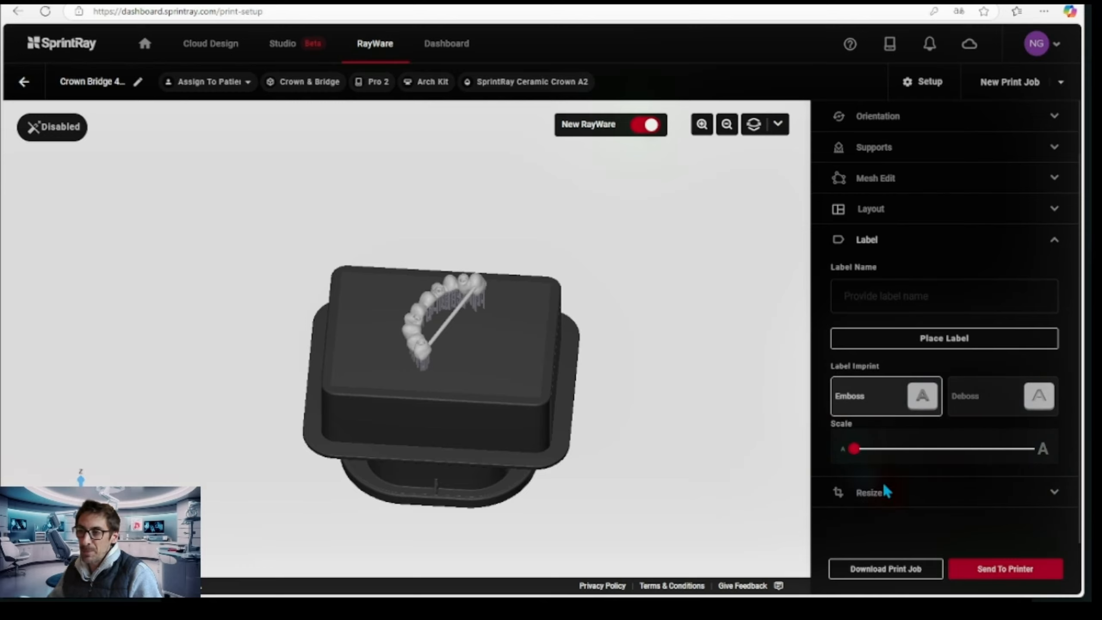
pyautogui.scroll(3, 872, 393)
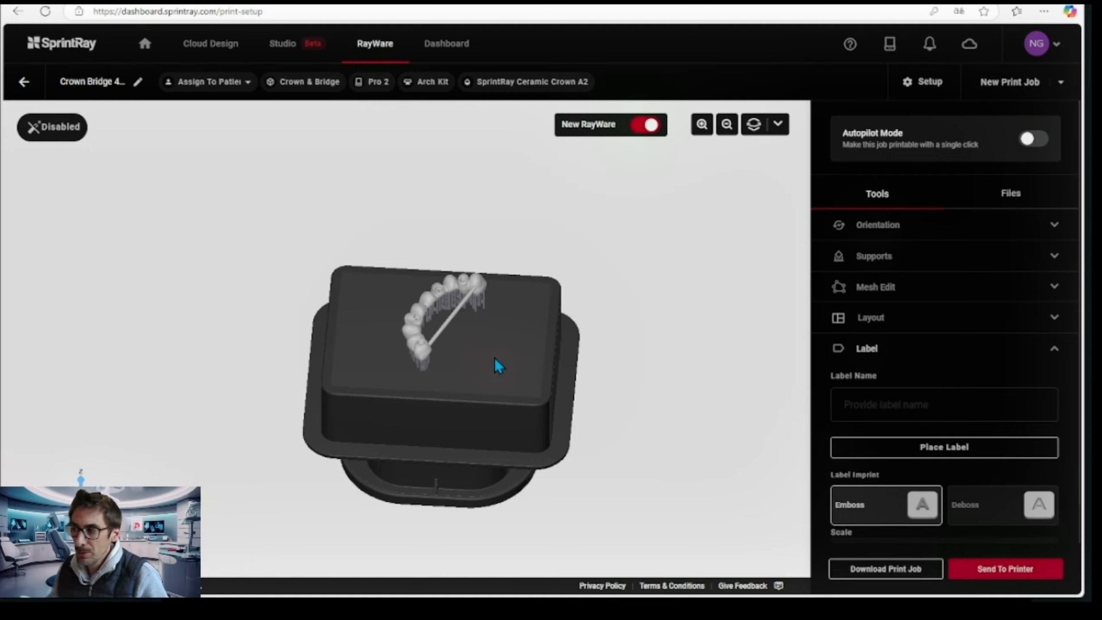
pyautogui.moveTo(489, 376); pyautogui.dragTo(492, 343)
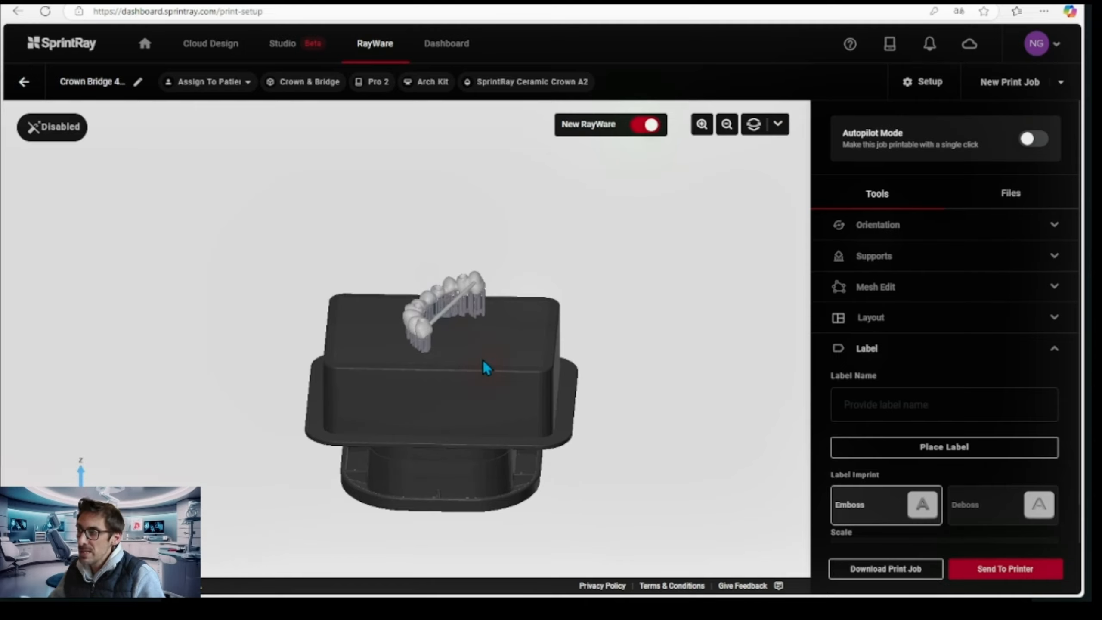
pyautogui.moveTo(483, 360); pyautogui.dragTo(483, 384)
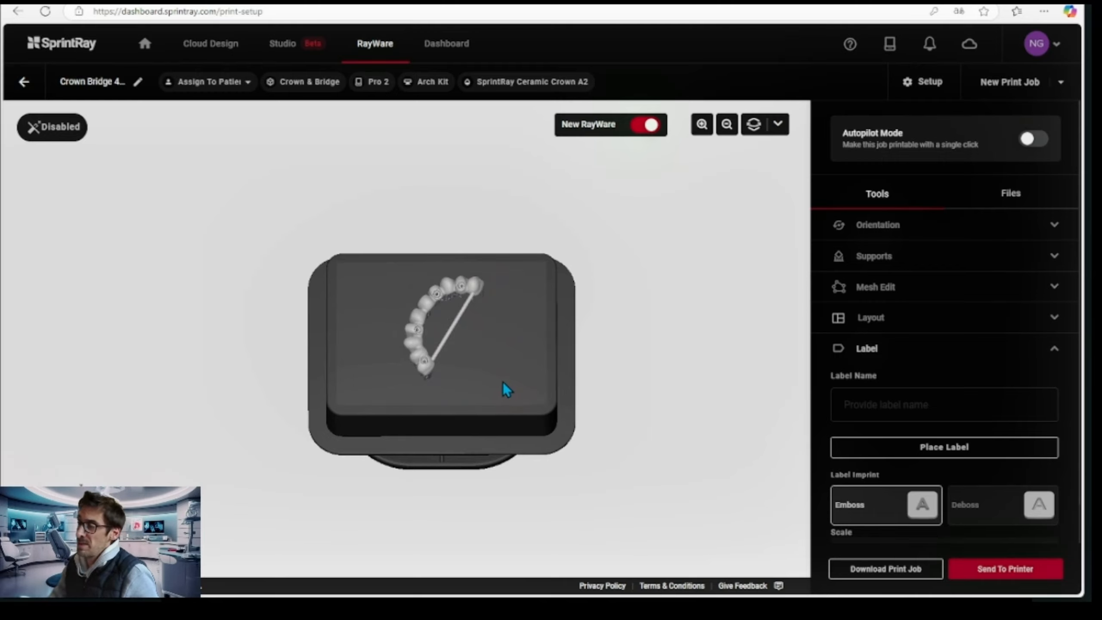
pyautogui.moveTo(502, 378)
pyautogui.mouseDown()
pyautogui.moveTo(501, 341)
pyautogui.moveTo(507, 366)
pyautogui.mouseUp()
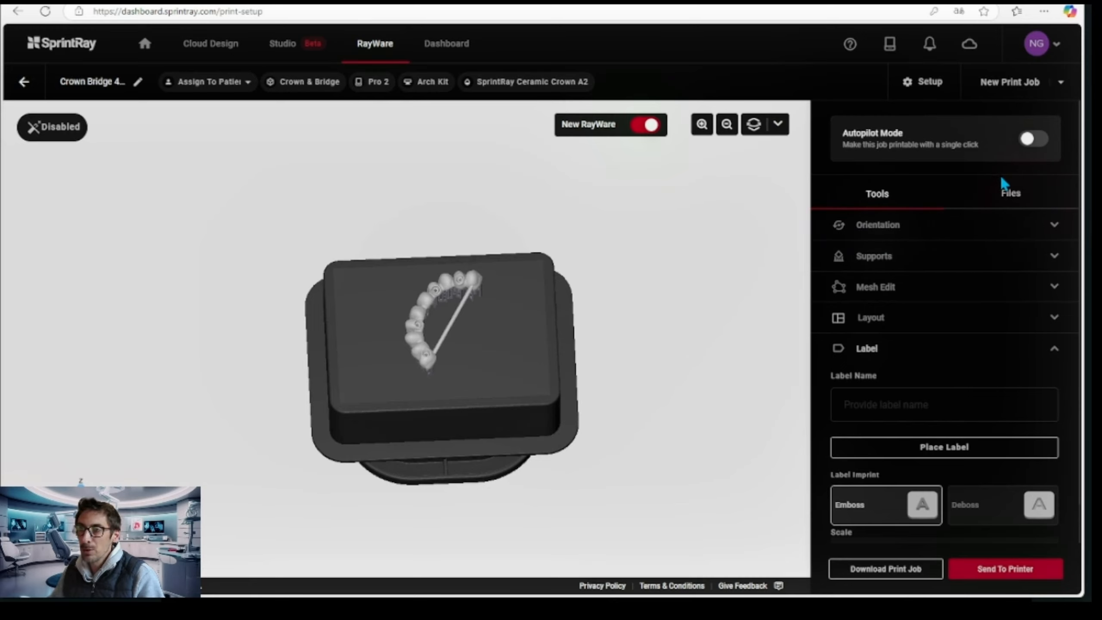
# Select the bridge file in the print job's file list and duplicate it on the same platform
pyautogui.click(1009, 194)
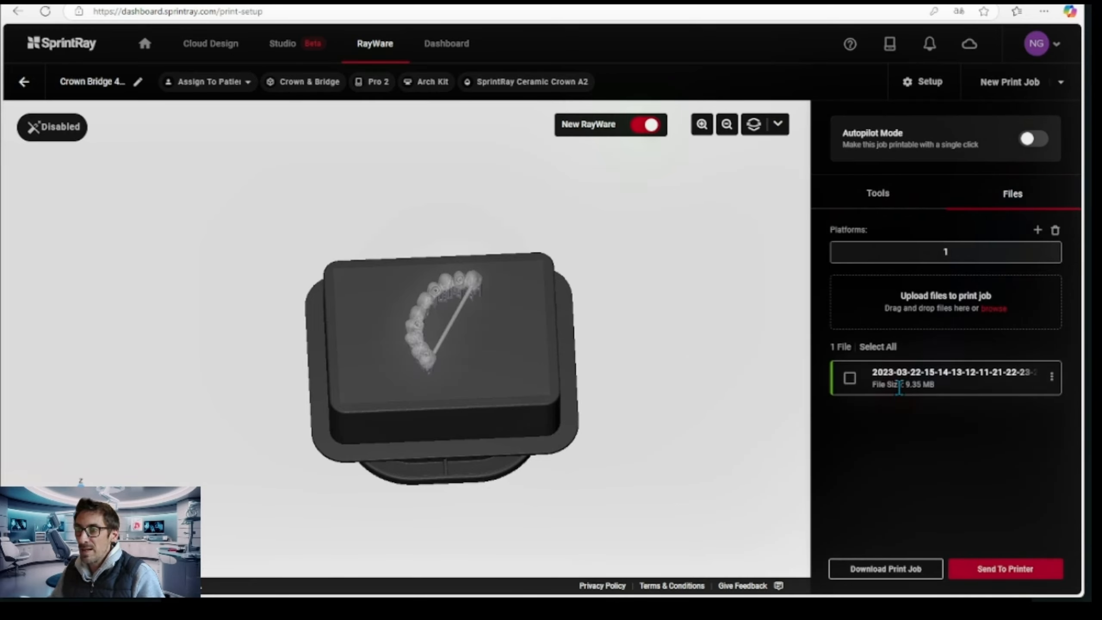
pyautogui.click(851, 379)
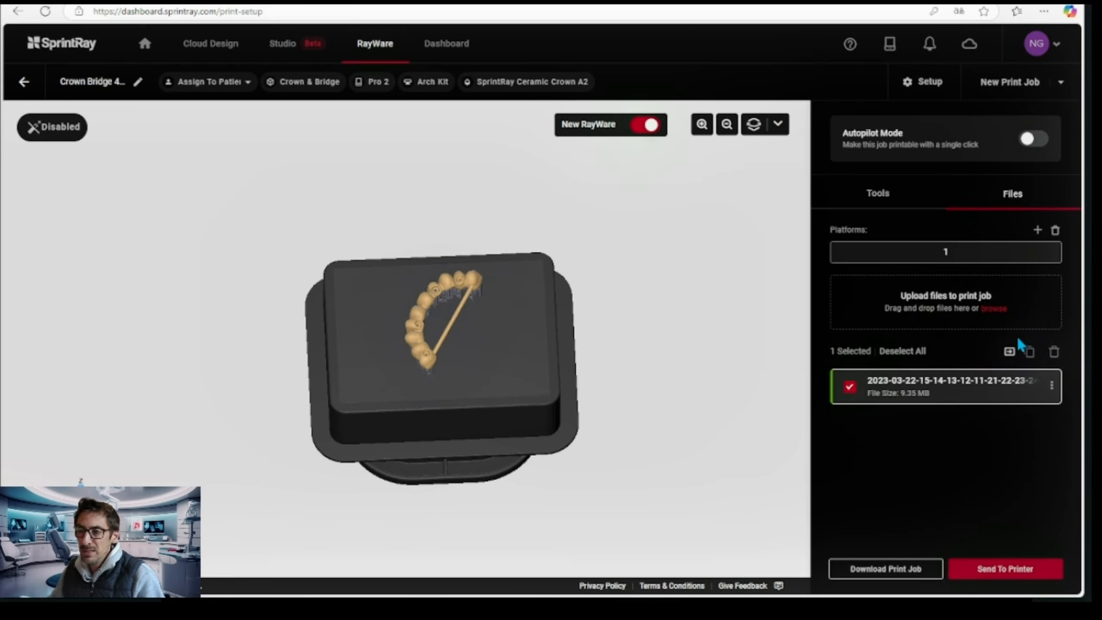
pyautogui.click(1028, 353)
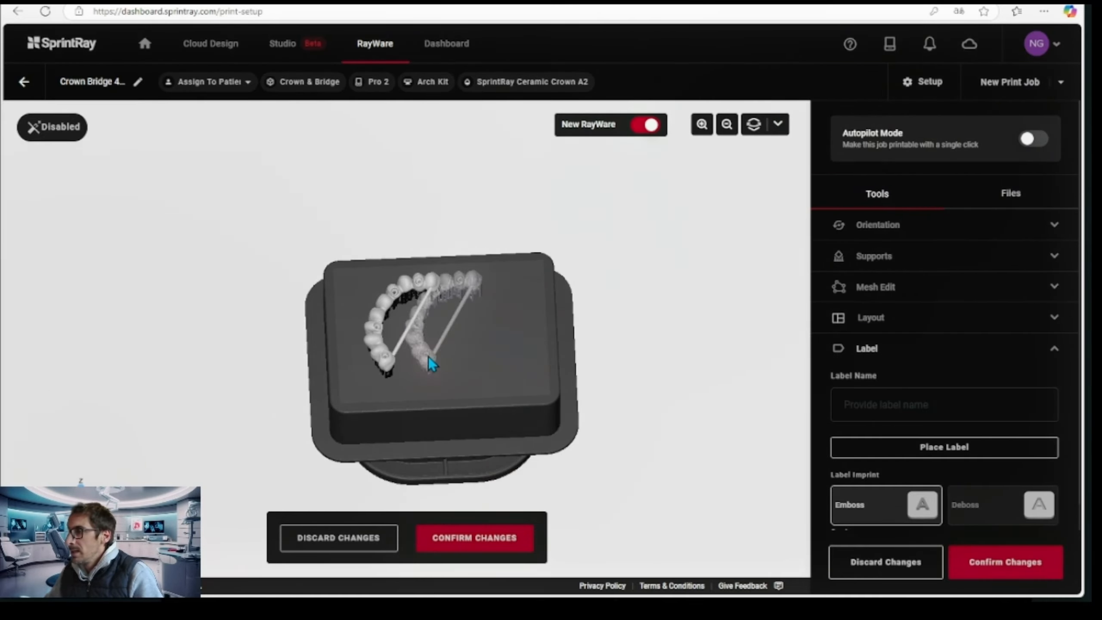
# Move the two overlapping bridges apart to opposite sides of the build platform and confirm the changes
pyautogui.moveTo(428, 357); pyautogui.dragTo(405, 352)
pyautogui.click(385, 310)
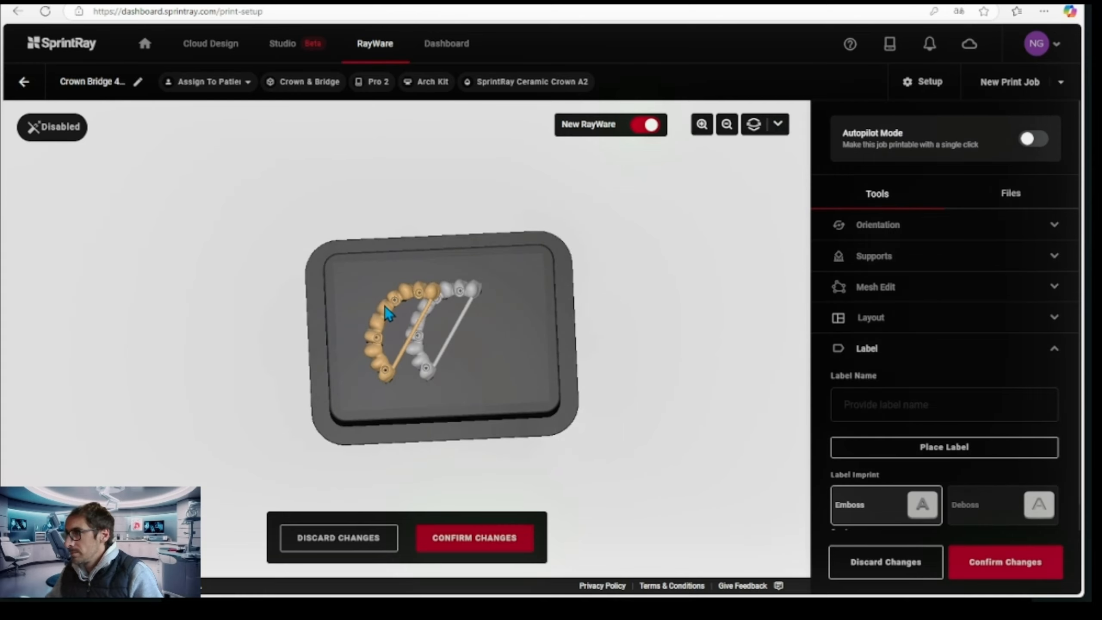
pyautogui.click(894, 233)
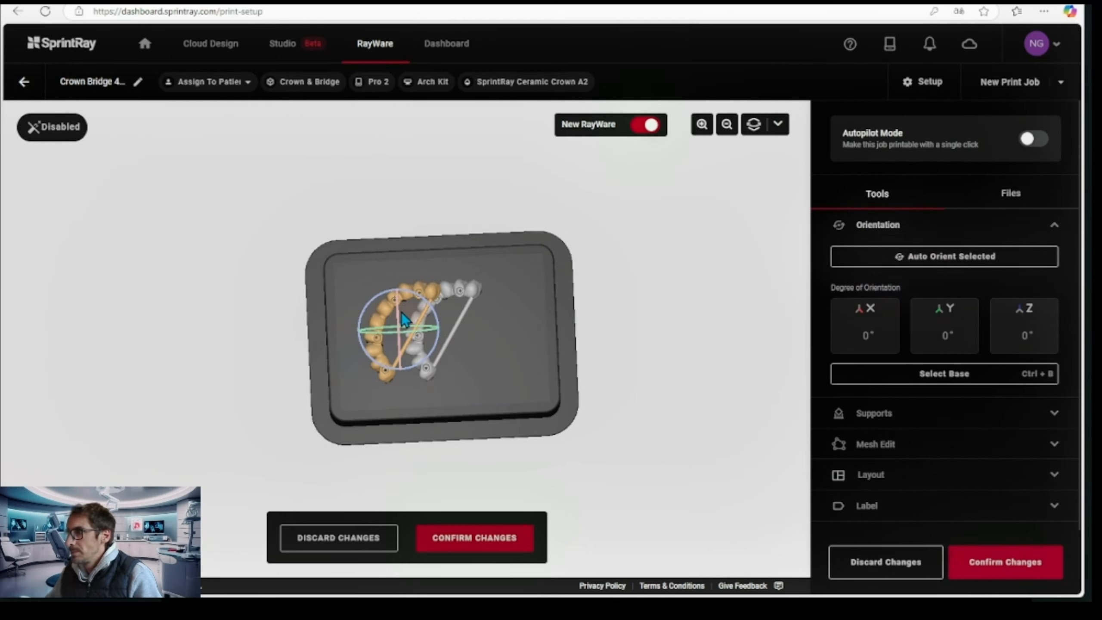
pyautogui.click(386, 314)
pyautogui.moveTo(385, 314); pyautogui.dragTo(359, 300)
pyautogui.click(432, 301)
pyautogui.moveTo(432, 302)
pyautogui.mouseDown()
pyautogui.moveTo(463, 315)
pyautogui.moveTo(448, 314)
pyautogui.mouseUp()
pyautogui.click(360, 297)
pyautogui.moveTo(360, 297); pyautogui.dragTo(371, 298)
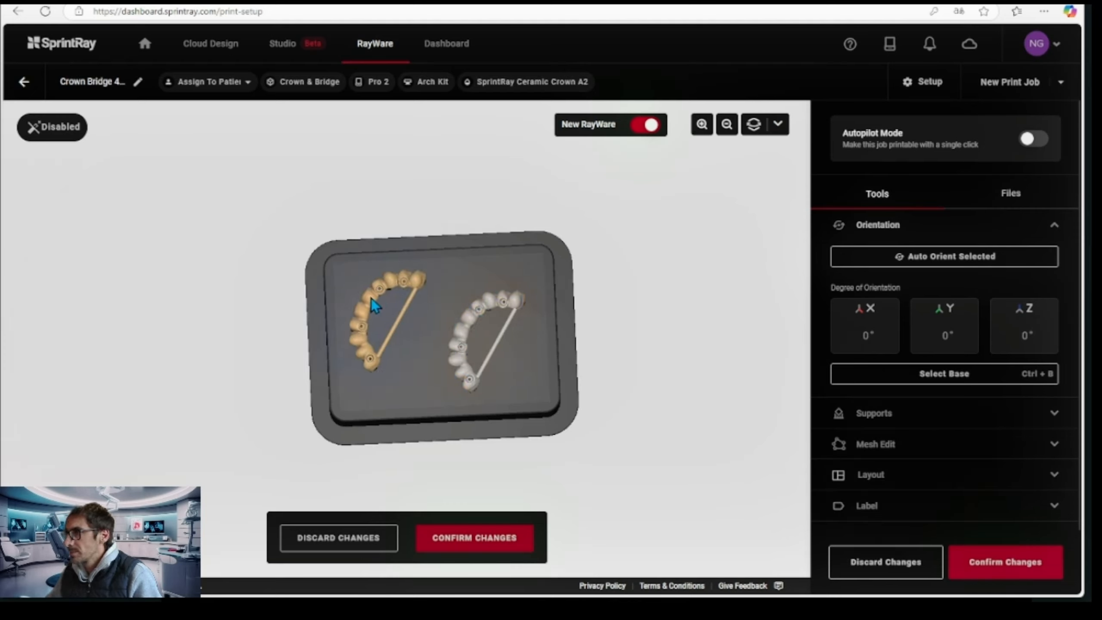
pyautogui.moveTo(410, 369); pyautogui.dragTo(426, 387, button='right')
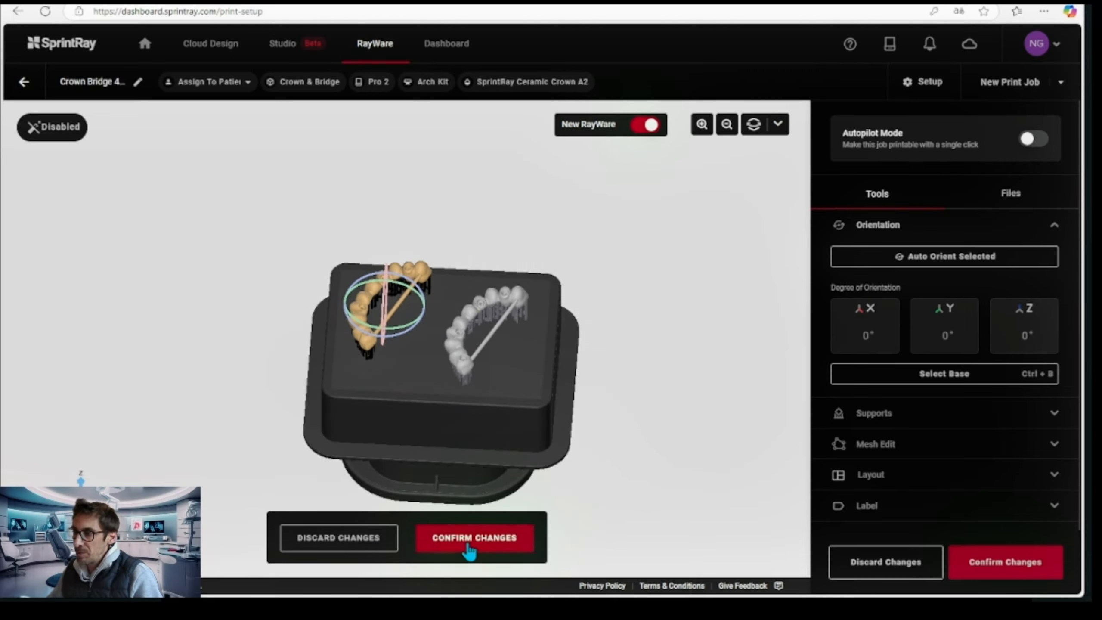
pyautogui.click(515, 531)
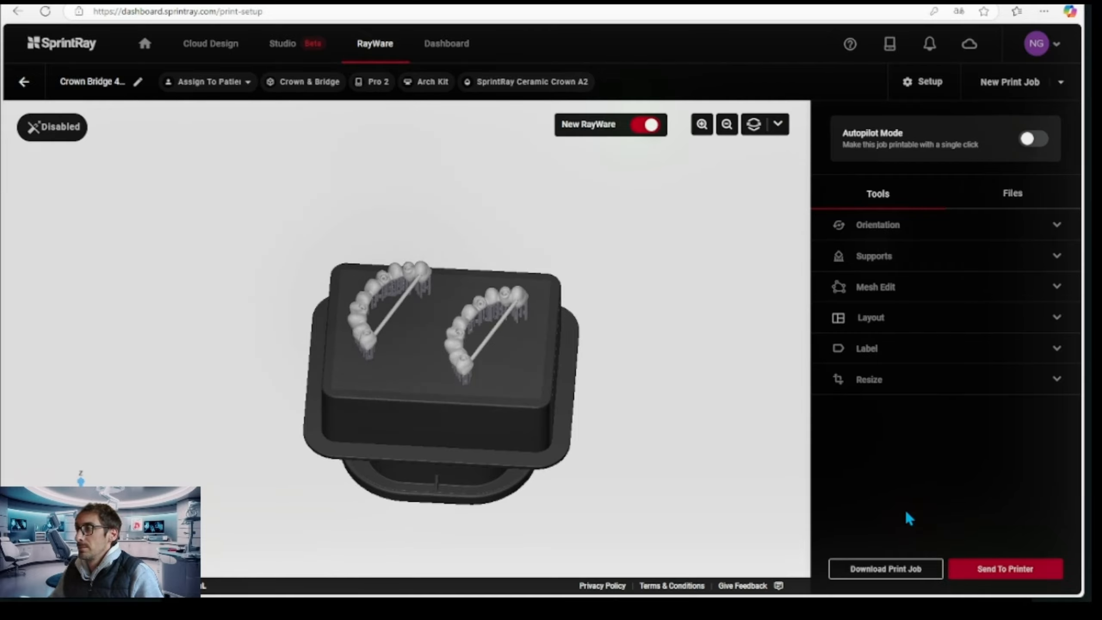
# Check the supported bridges from the side and open the Send To Printer dialog for the print job
pyautogui.moveTo(565, 456); pyautogui.dragTo(473, 423)
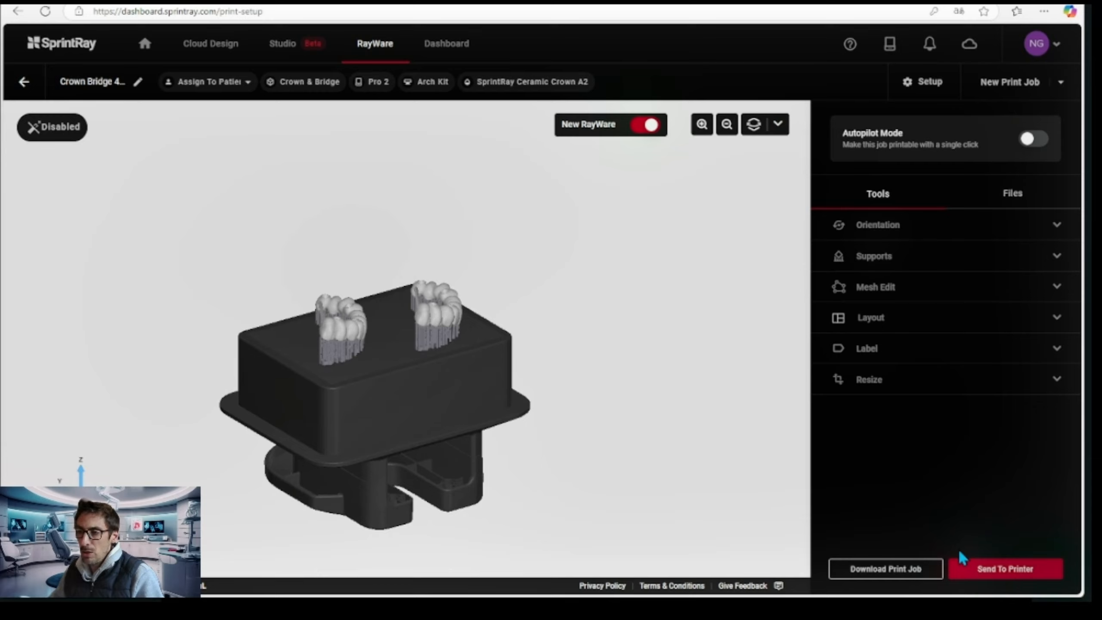
pyautogui.click(997, 574)
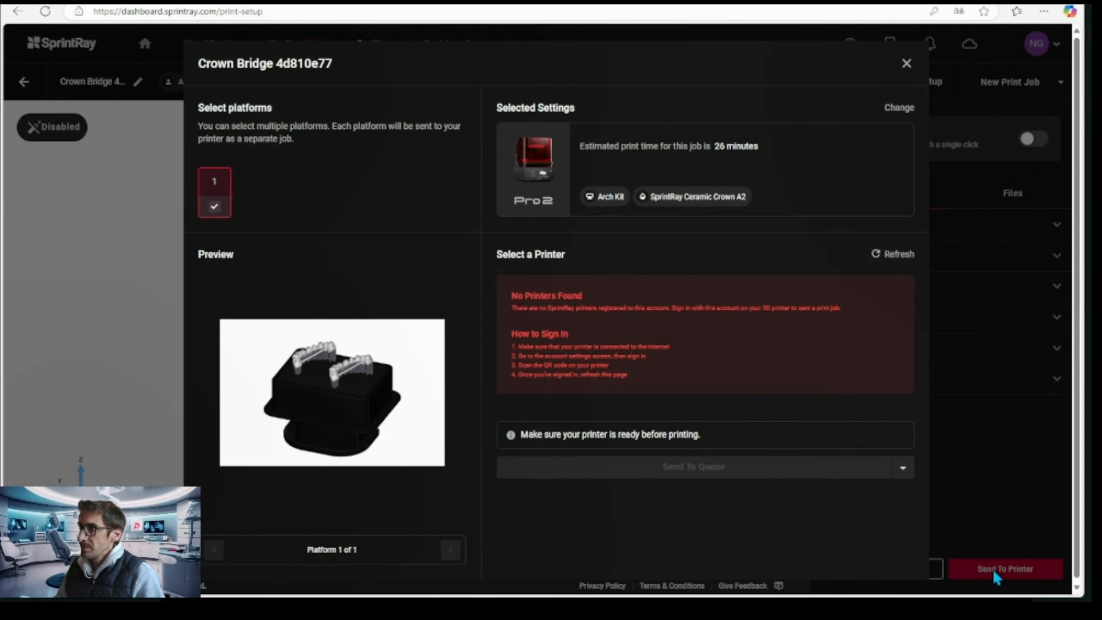